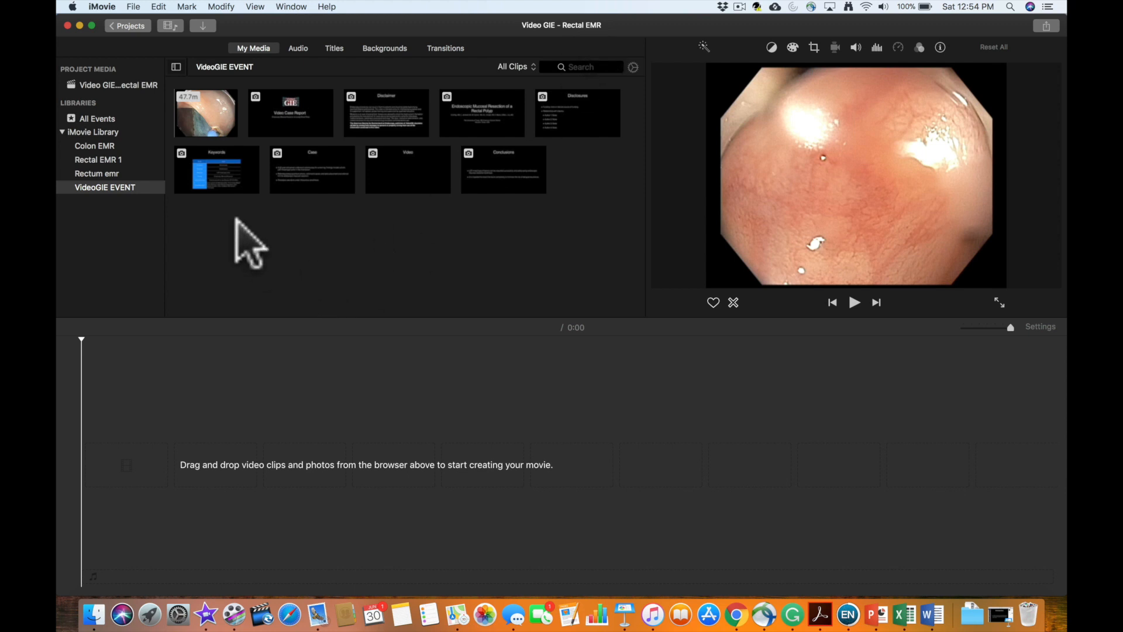
- Place the 47.7-minute endoscopy clip from the VideoGIE EVENT media in the empty timeline and detach and delete its audio
click(214, 120)
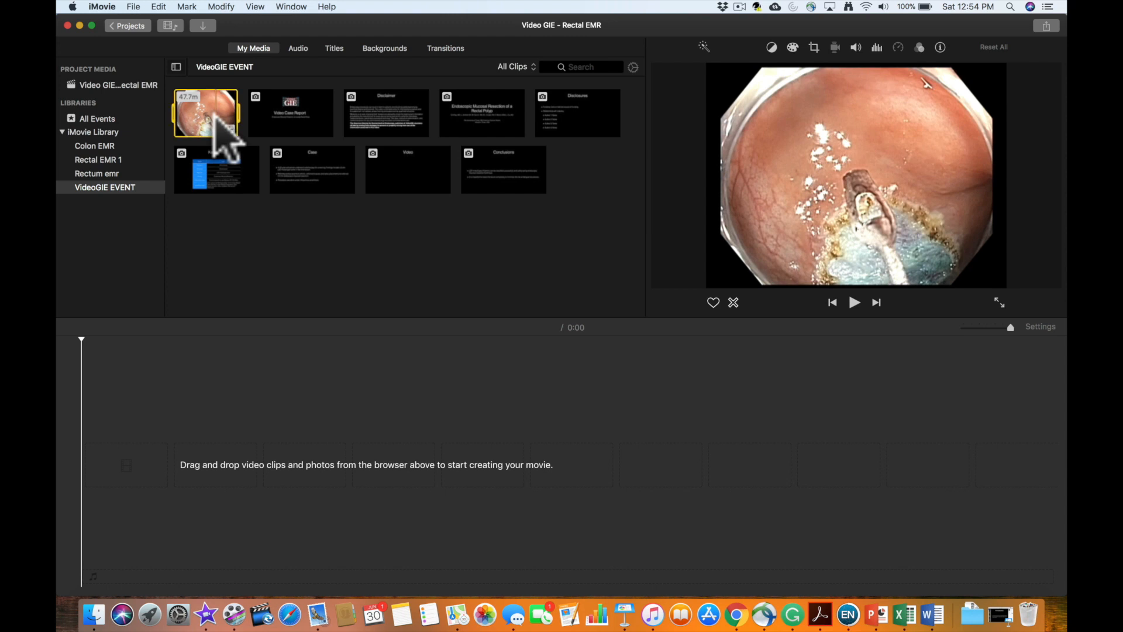
drag(213, 116, 141, 467)
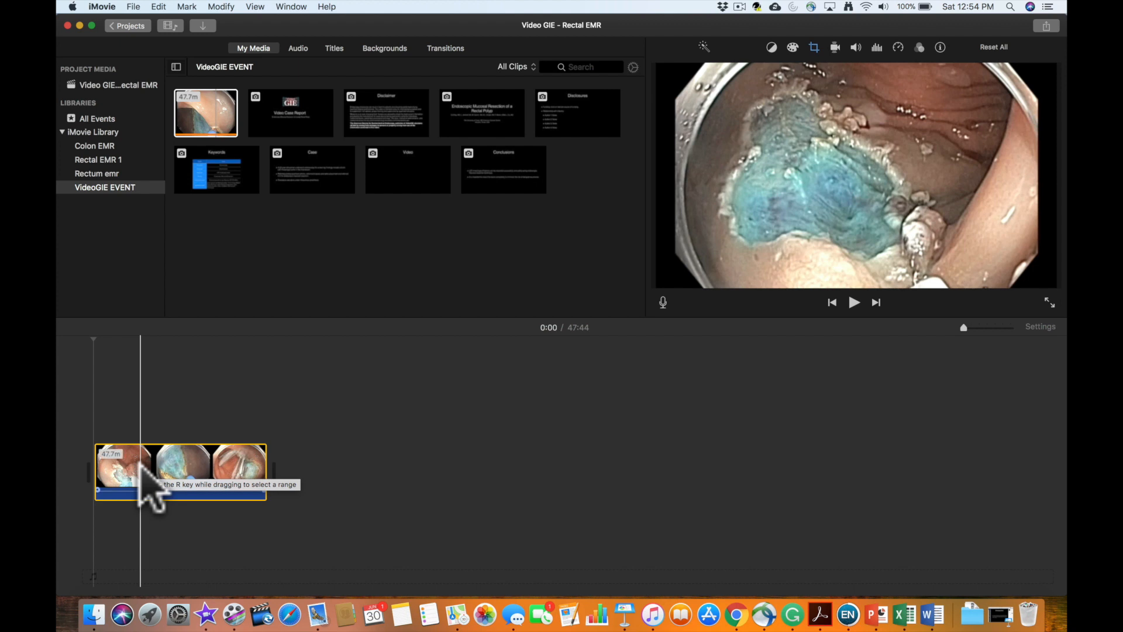
right_click(140, 465)
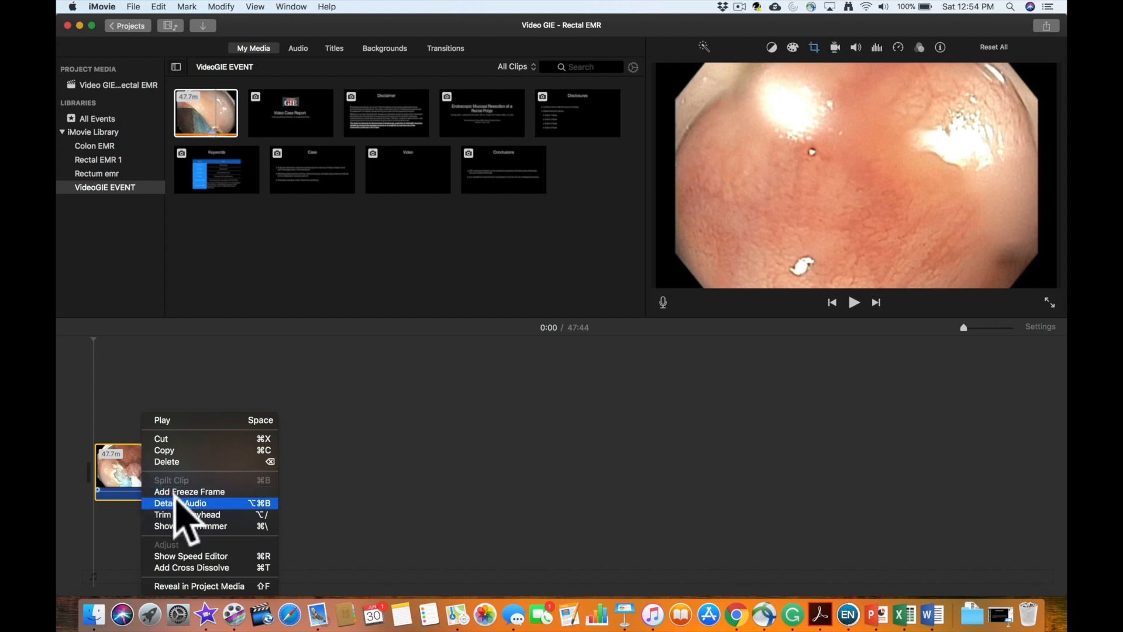
click(228, 505)
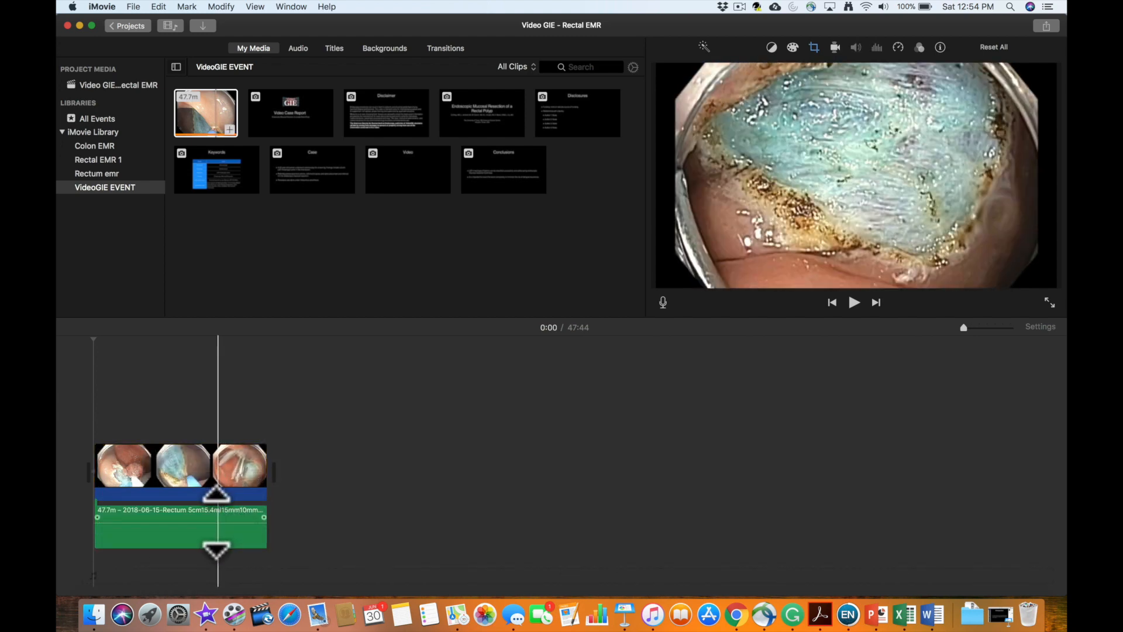
click(213, 510)
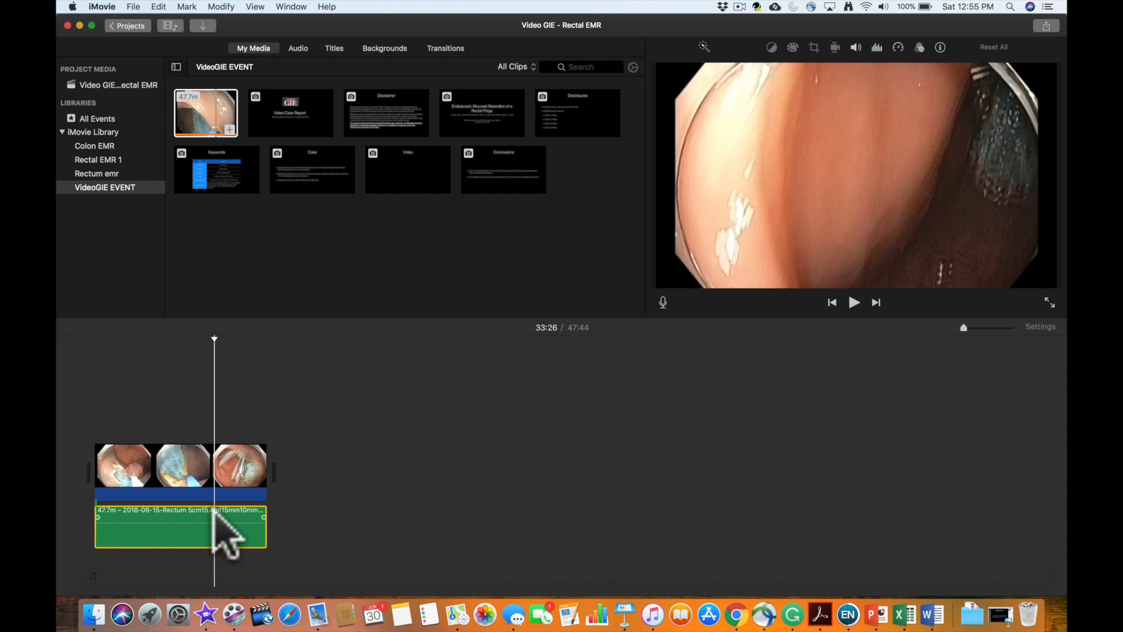
key(Delete)
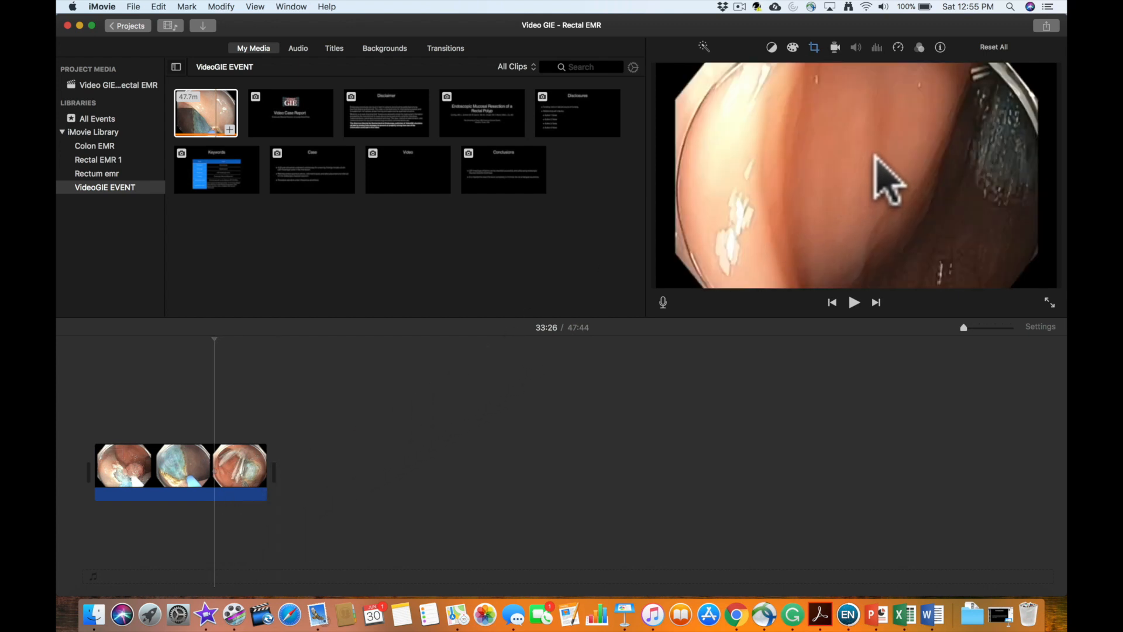
- Set the timeline clip's crop style to Fit so the full endoscopic frame is used
click(814, 47)
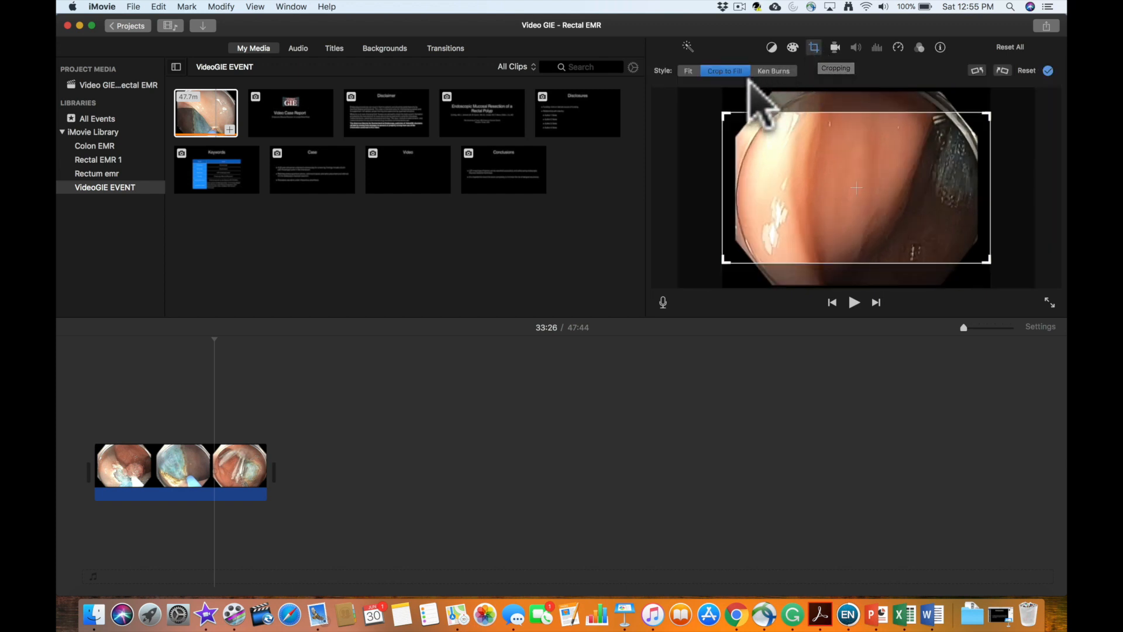
click(687, 71)
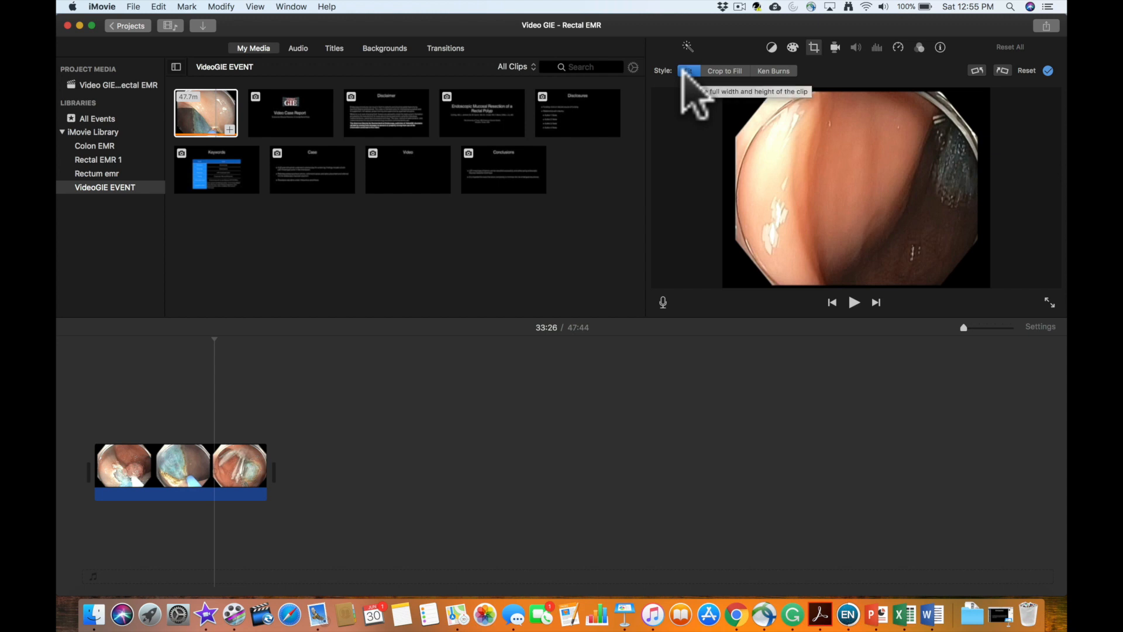
click(737, 70)
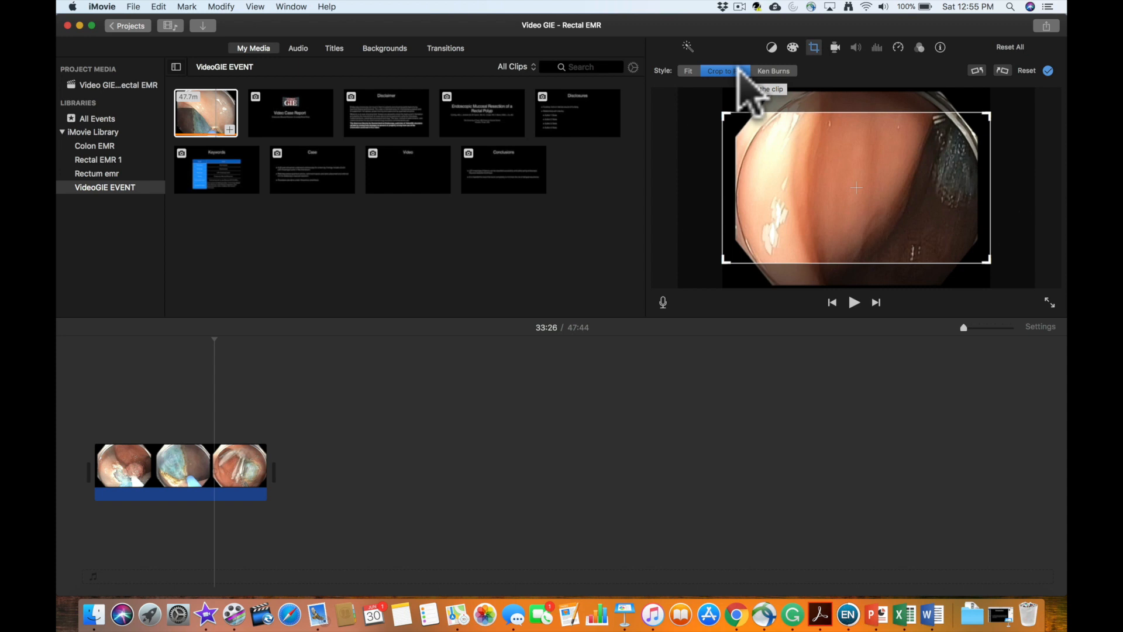
click(683, 73)
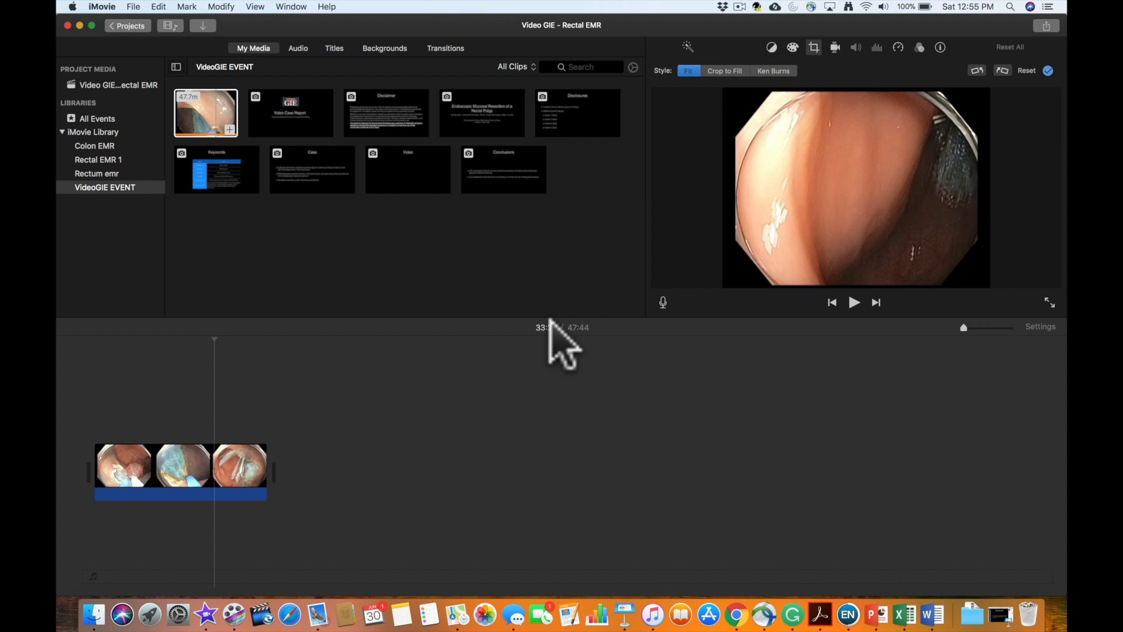
- Split the timeline clip at 0:07 and delete the opening segment before the cut
click(117, 462)
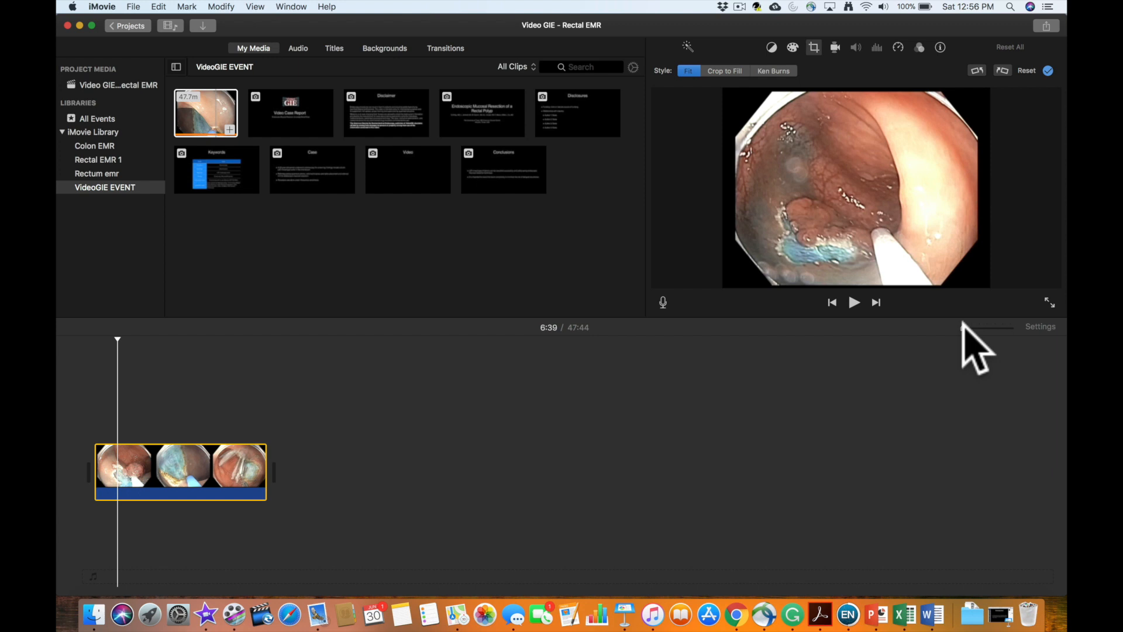
drag(962, 323, 1015, 319)
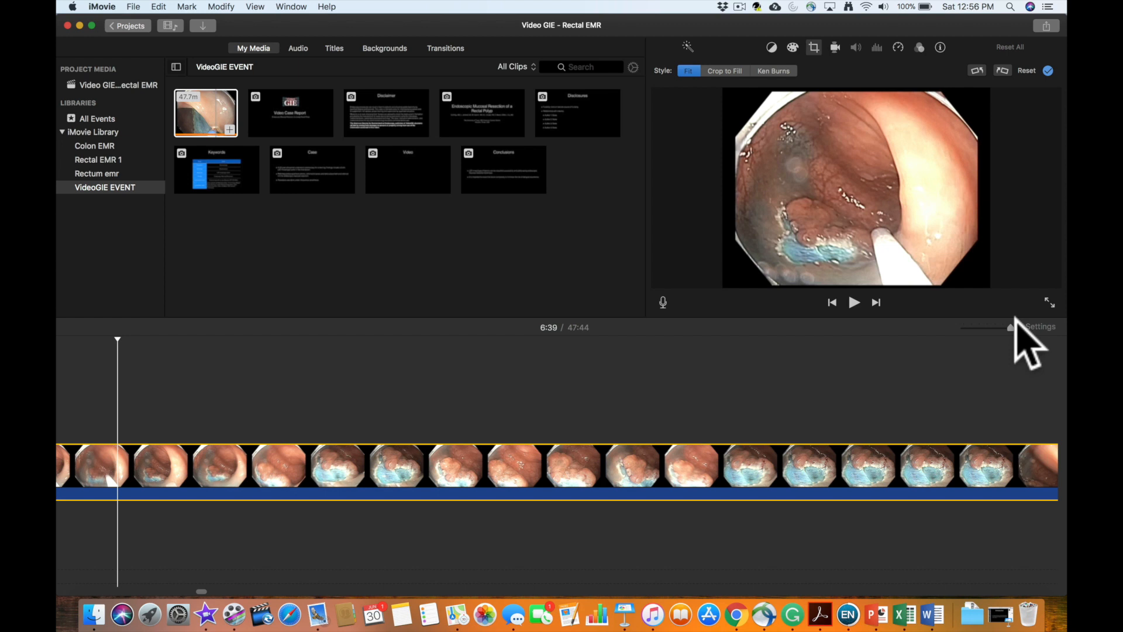
drag(1015, 319, 963, 321)
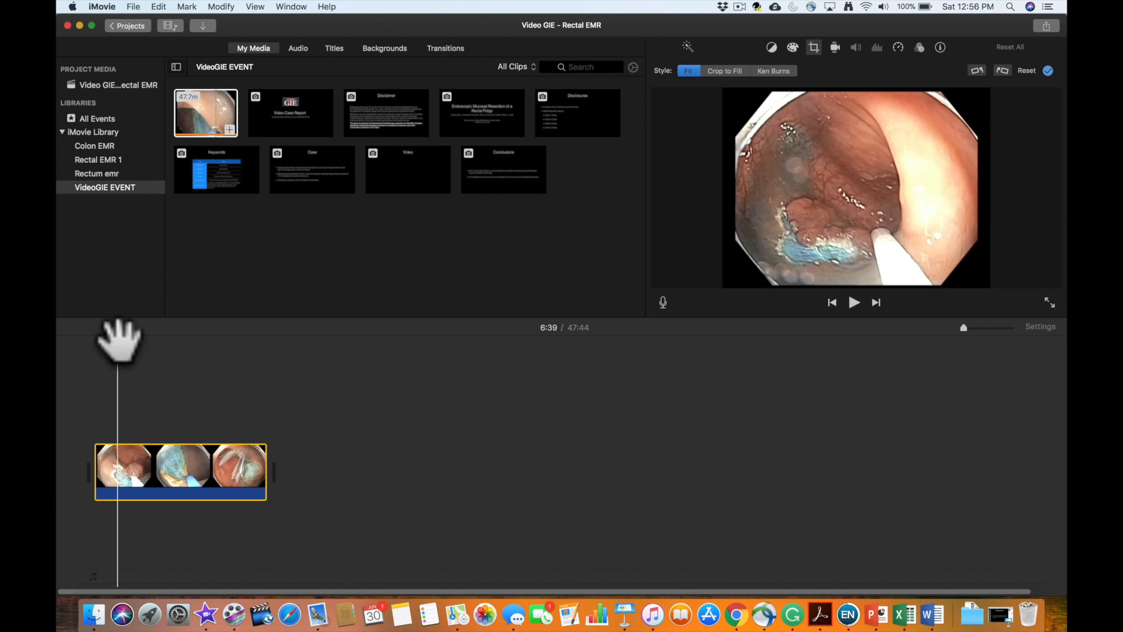
drag(119, 340, 91, 337)
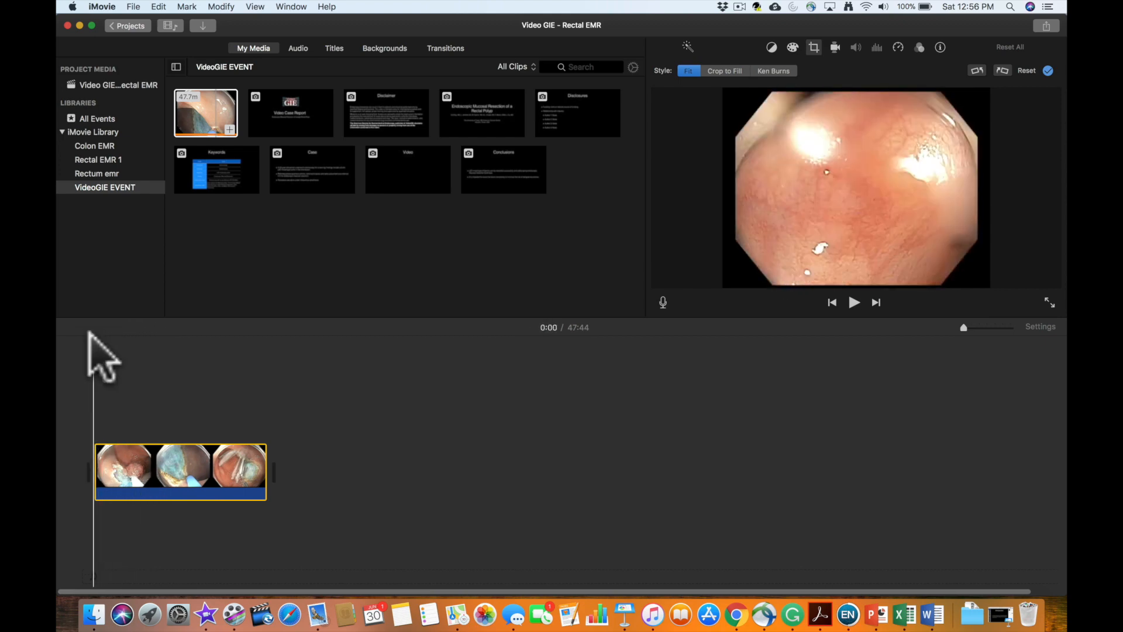
key(space)
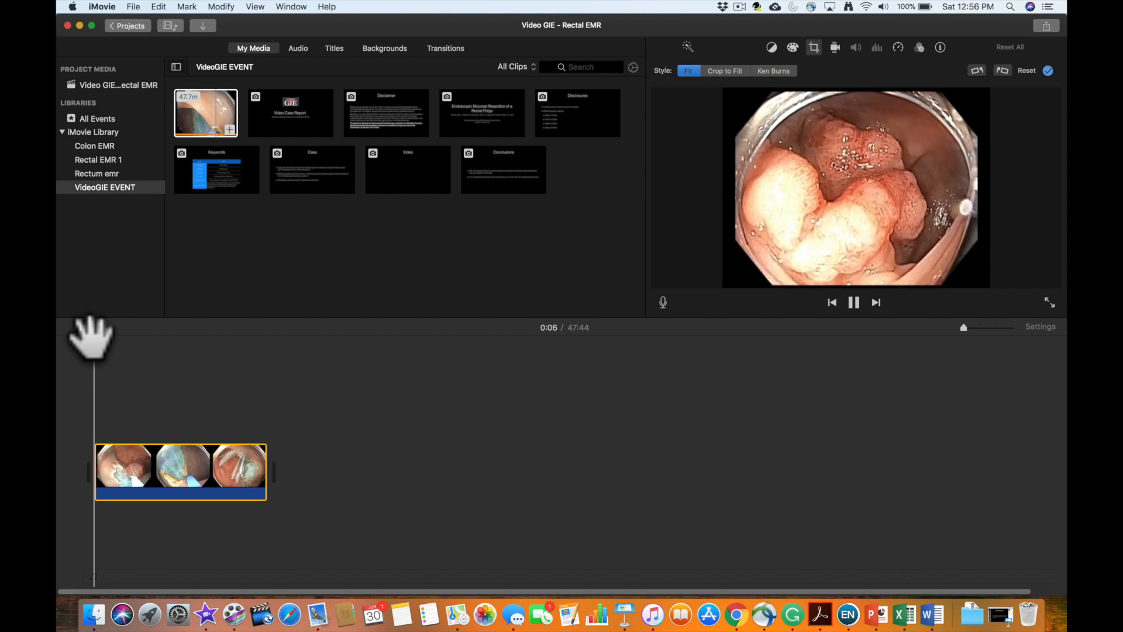
key(space)
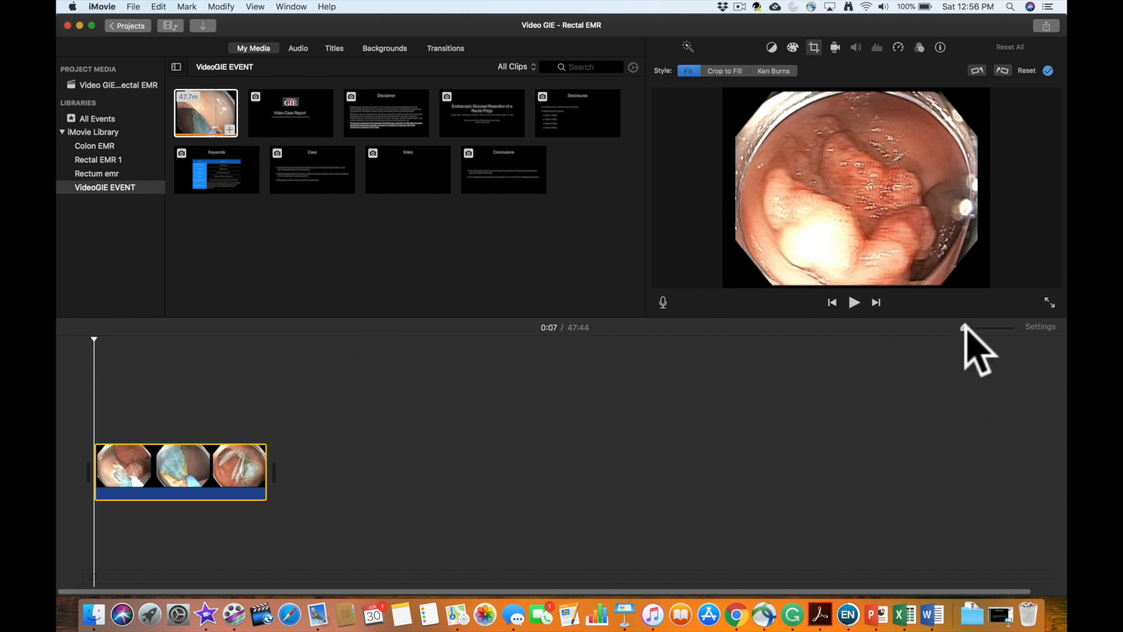
drag(965, 328, 973, 328)
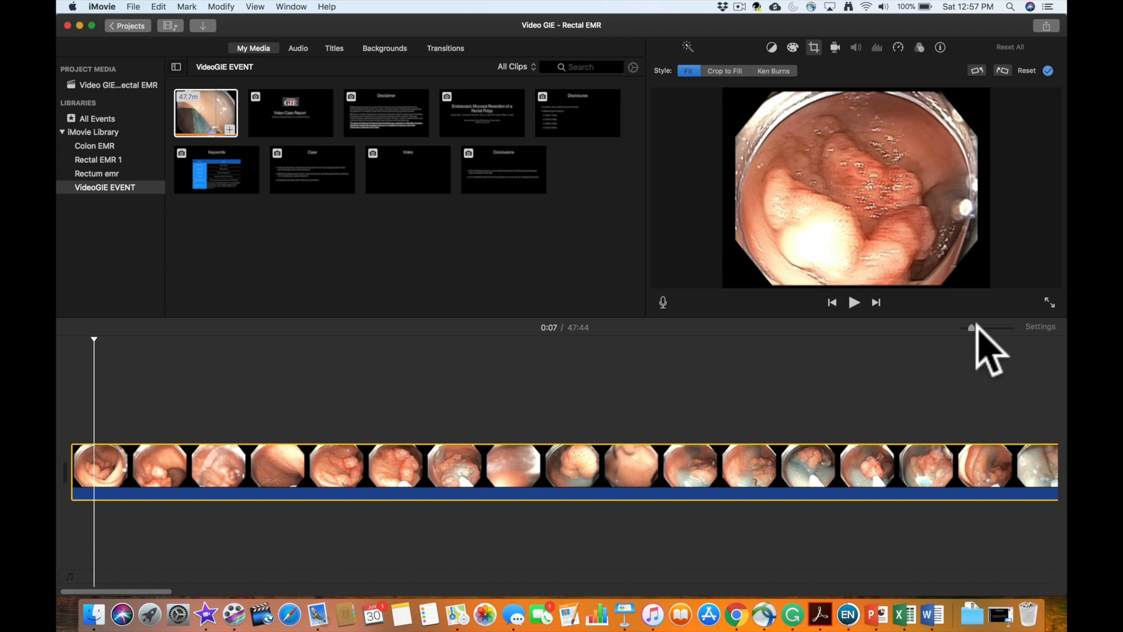
drag(976, 324, 976, 324)
key(super+b)
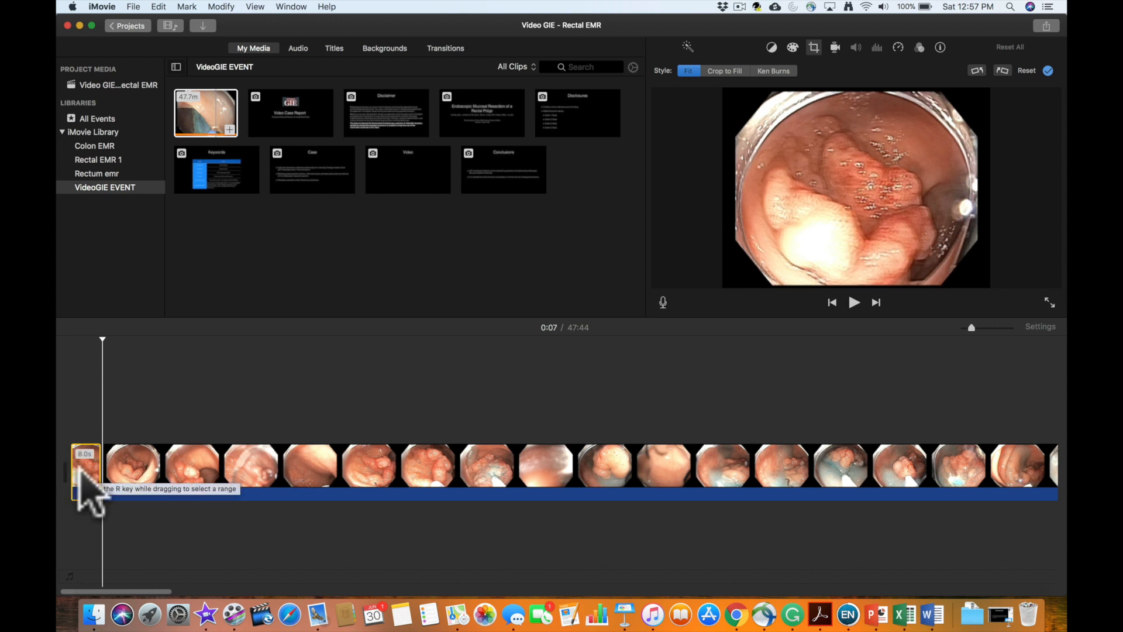
key(Delete)
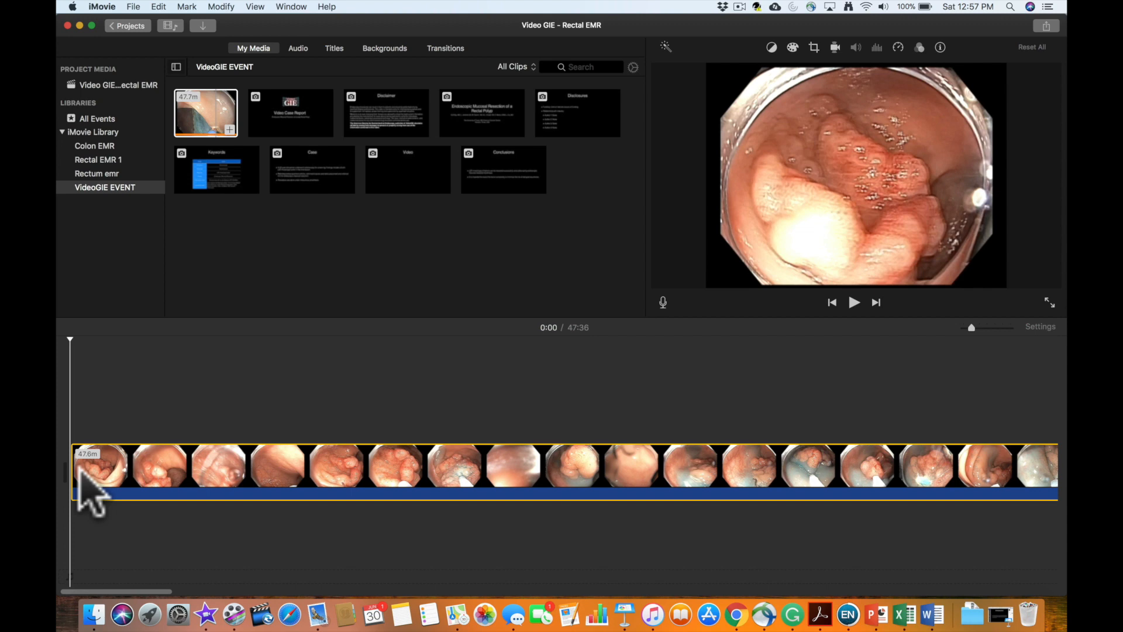
- Play the remaining clip from its start and split it at 0:09
key(space)
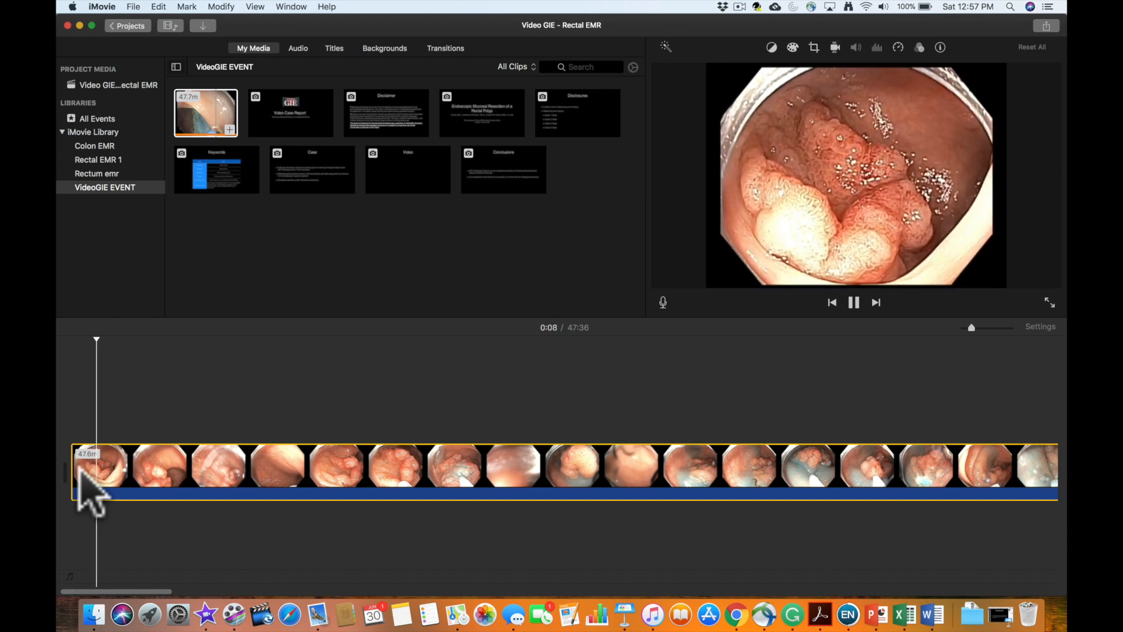
key(space)
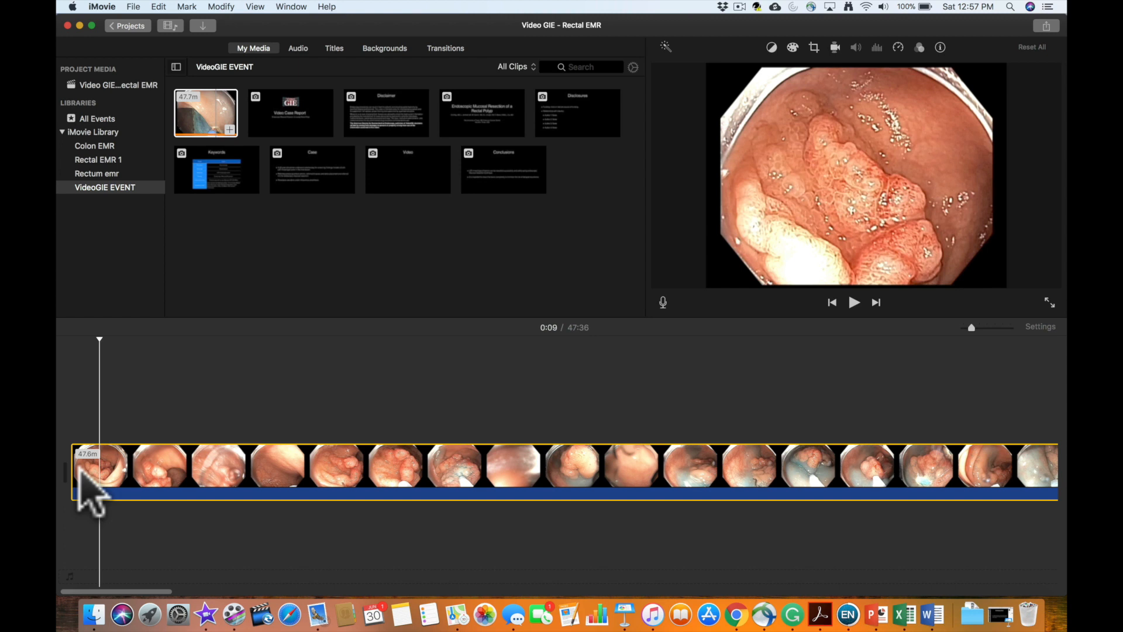
key(super+b)
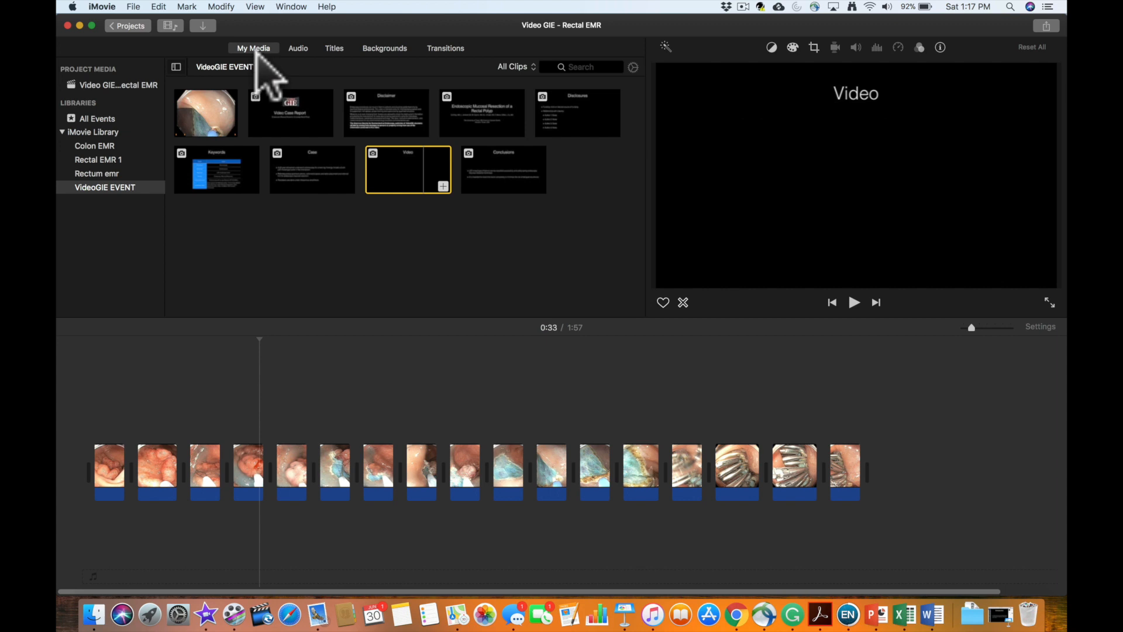
- Add a Standard Lower Third title over the start of the first clip and set its upper line to RECTUM
click(336, 49)
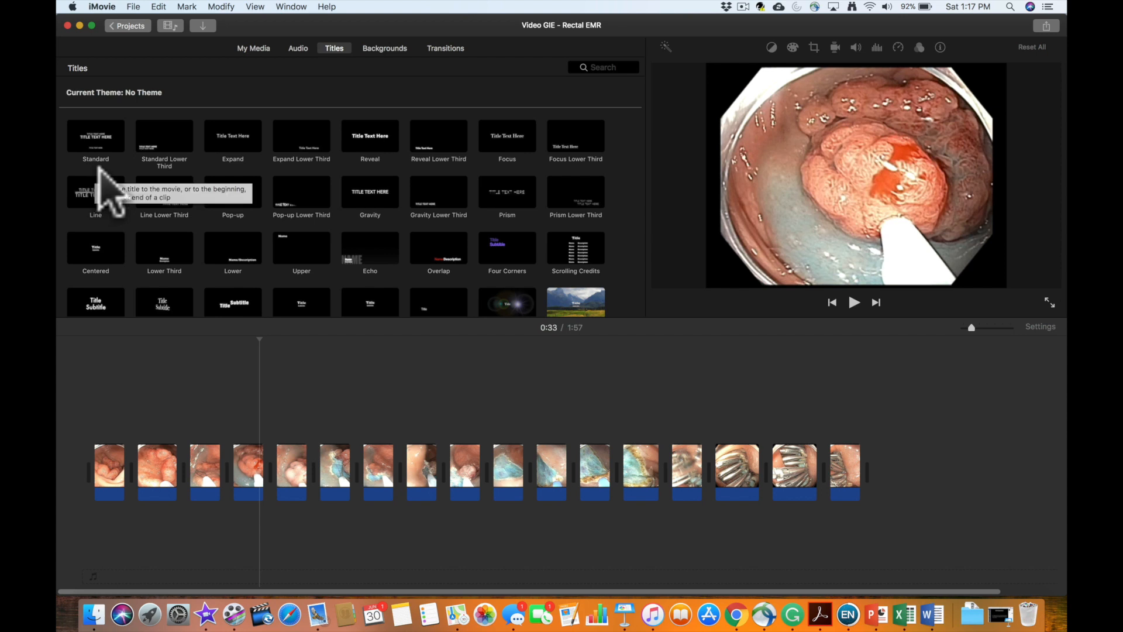
click(163, 136)
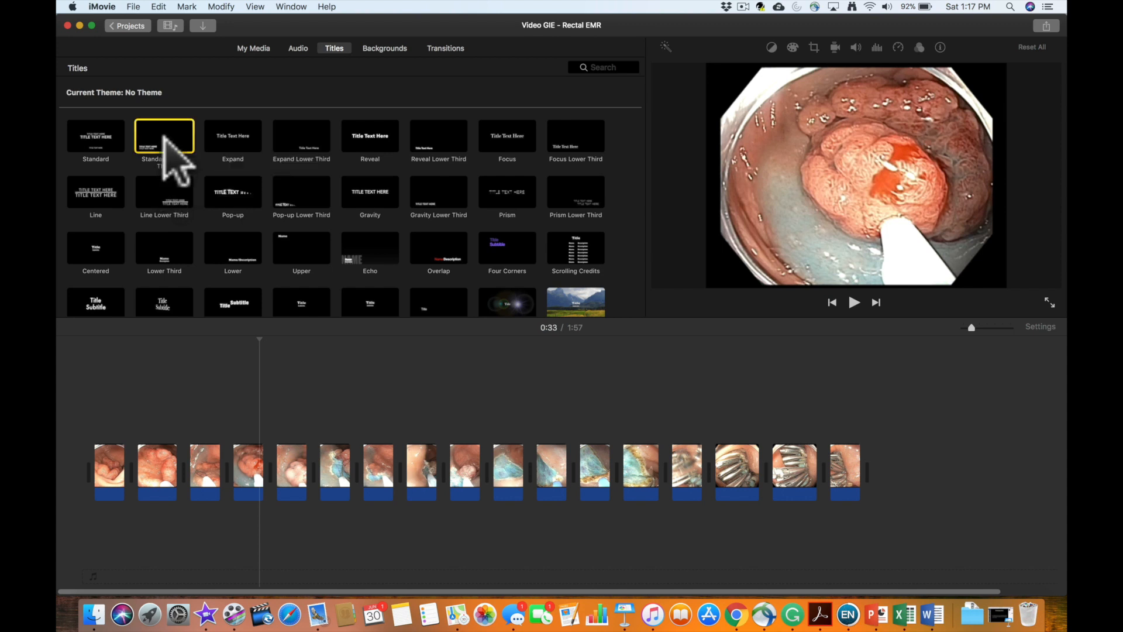
drag(164, 136, 92, 348)
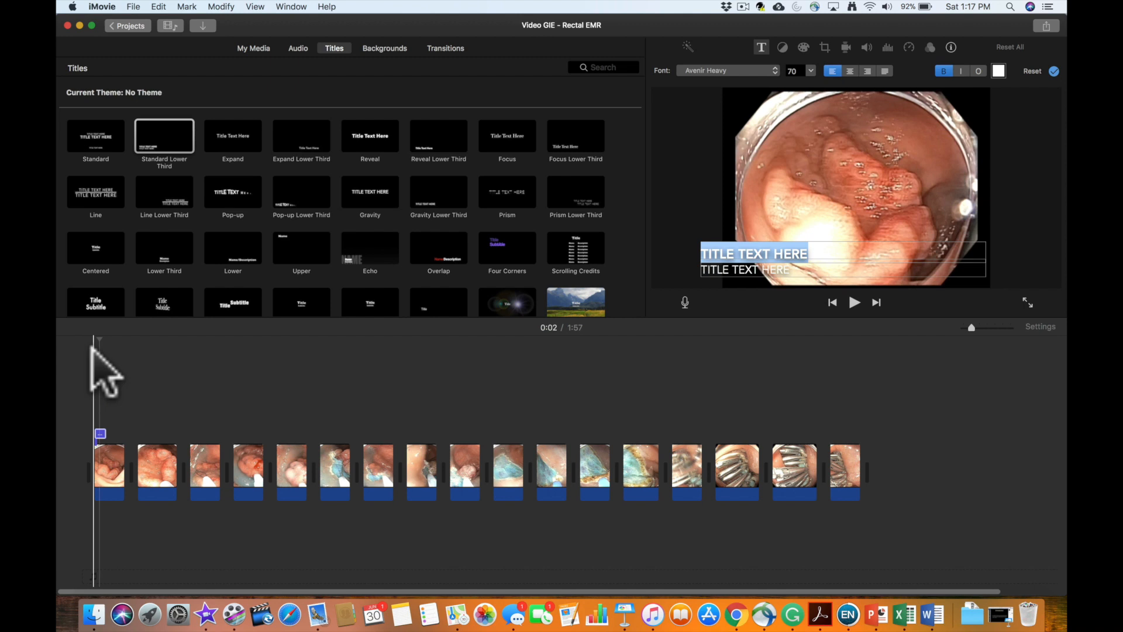
text(REC)
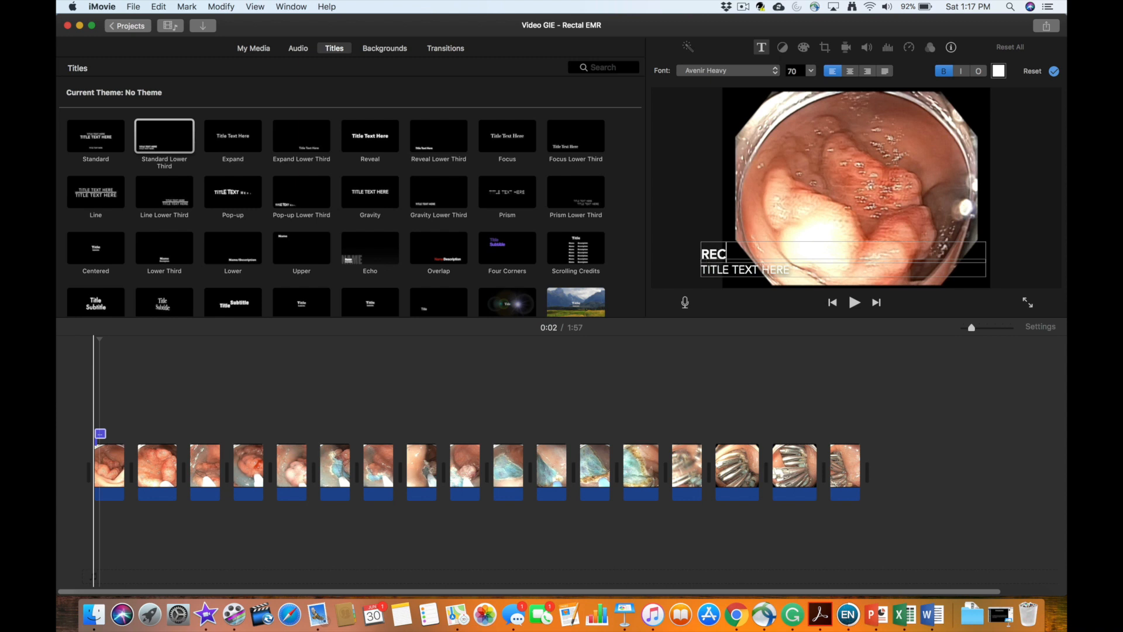
text(TUM)
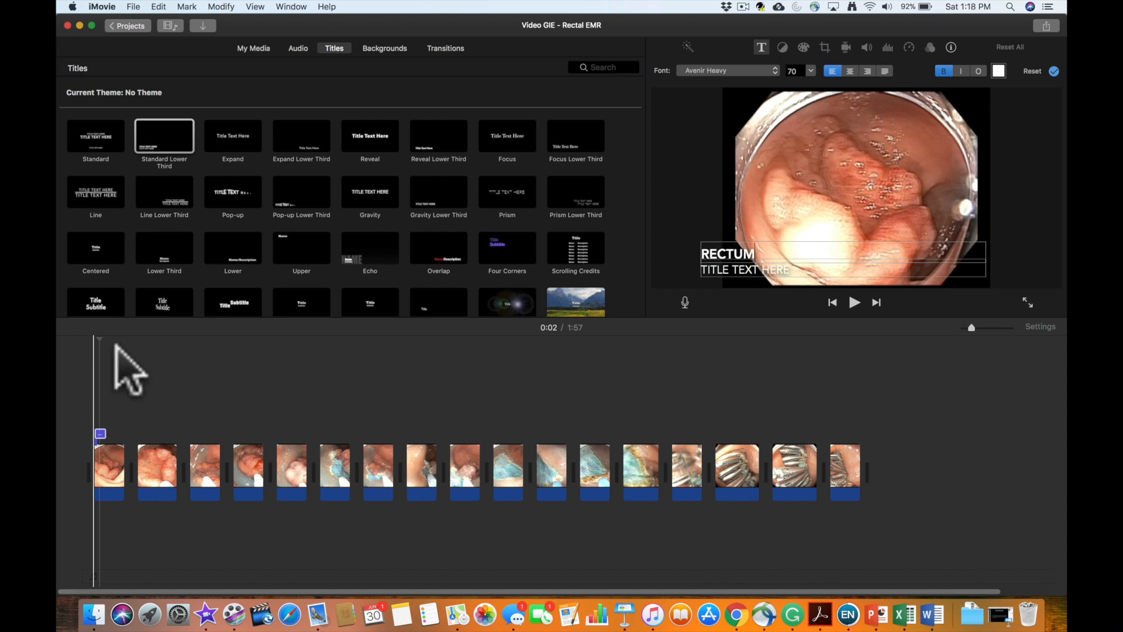
- Set the title's second line to LST-G and preview the title over the first clip
drag(790, 269, 695, 272)
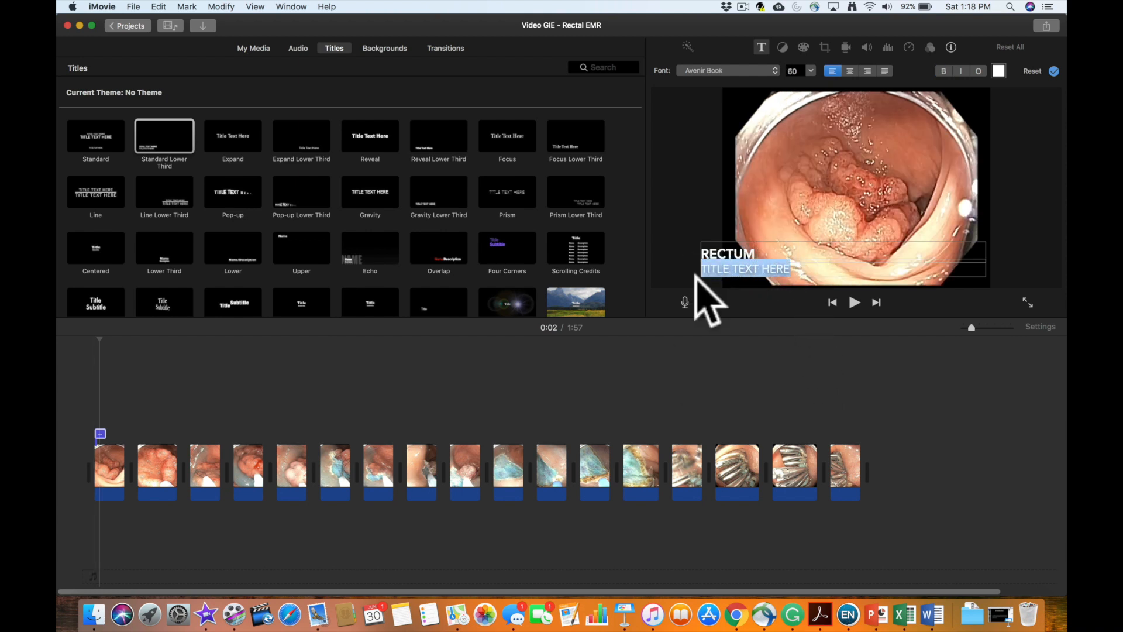
text(LST)
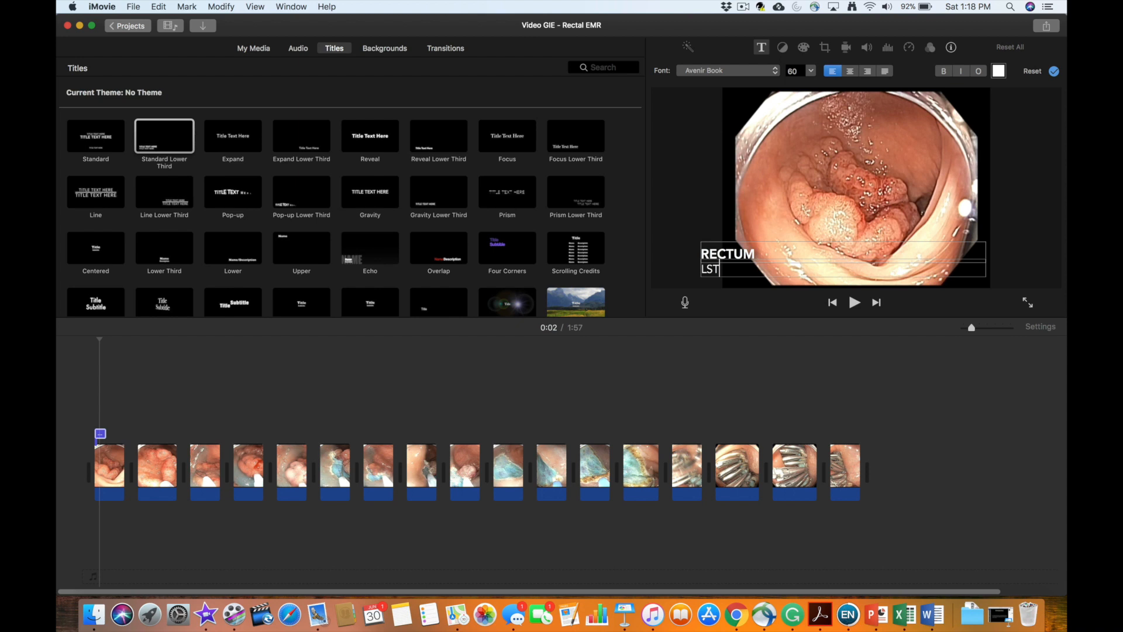
text(_G)
key(BackSpace)
key(BackSpace)
text(-G)
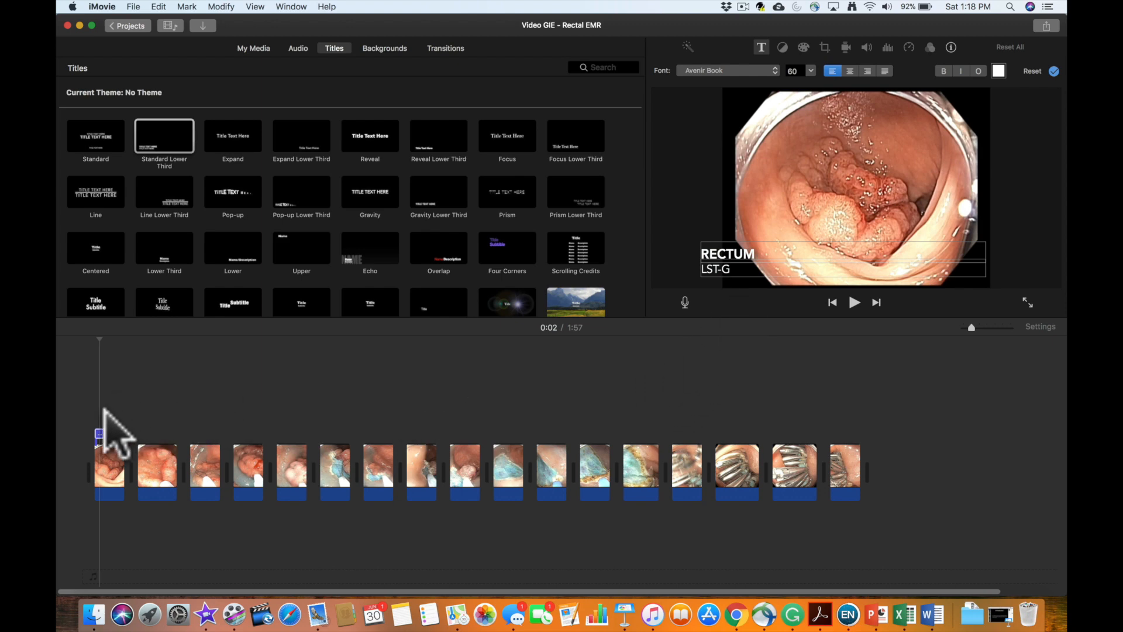
click(138, 427)
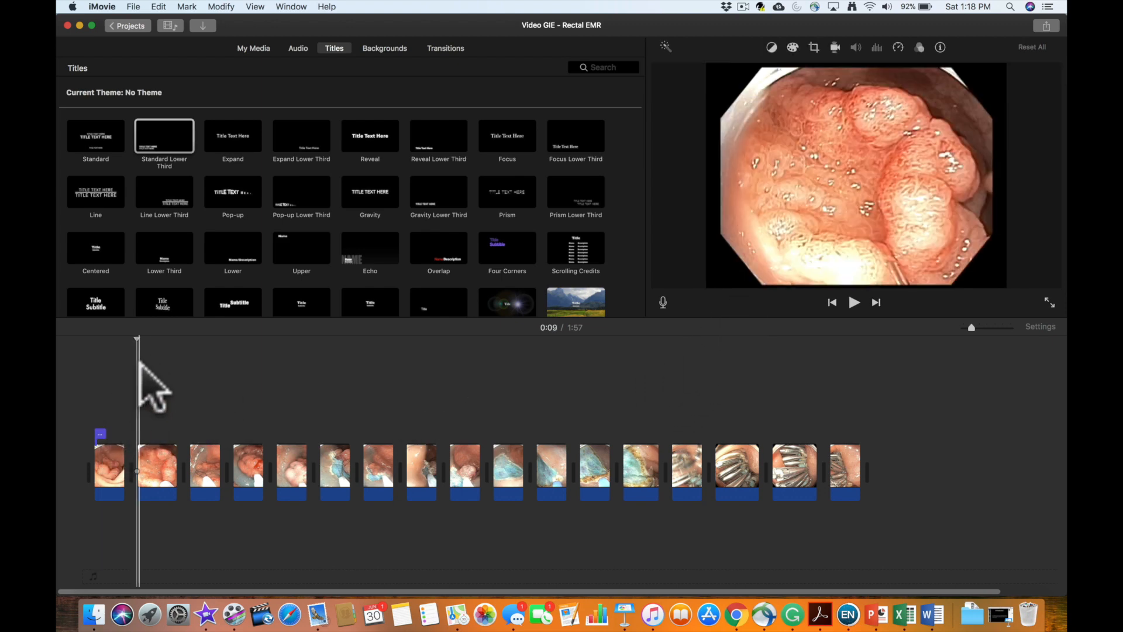
drag(136, 341, 104, 350)
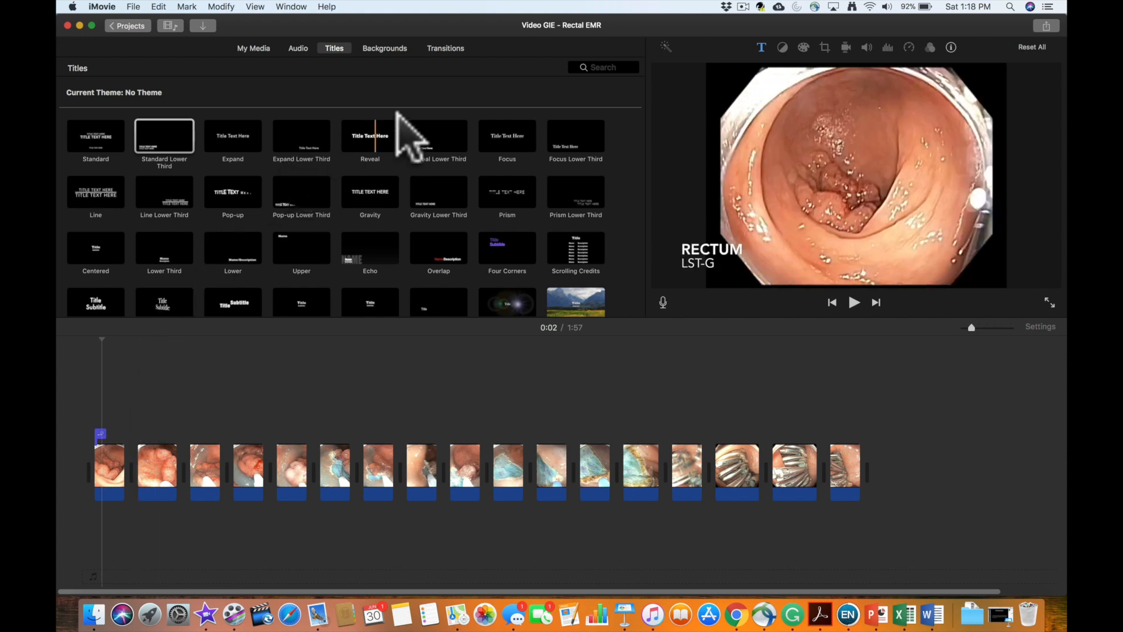
- Insert a Cross Dissolve transition between the first and second clips in the timeline
click(445, 48)
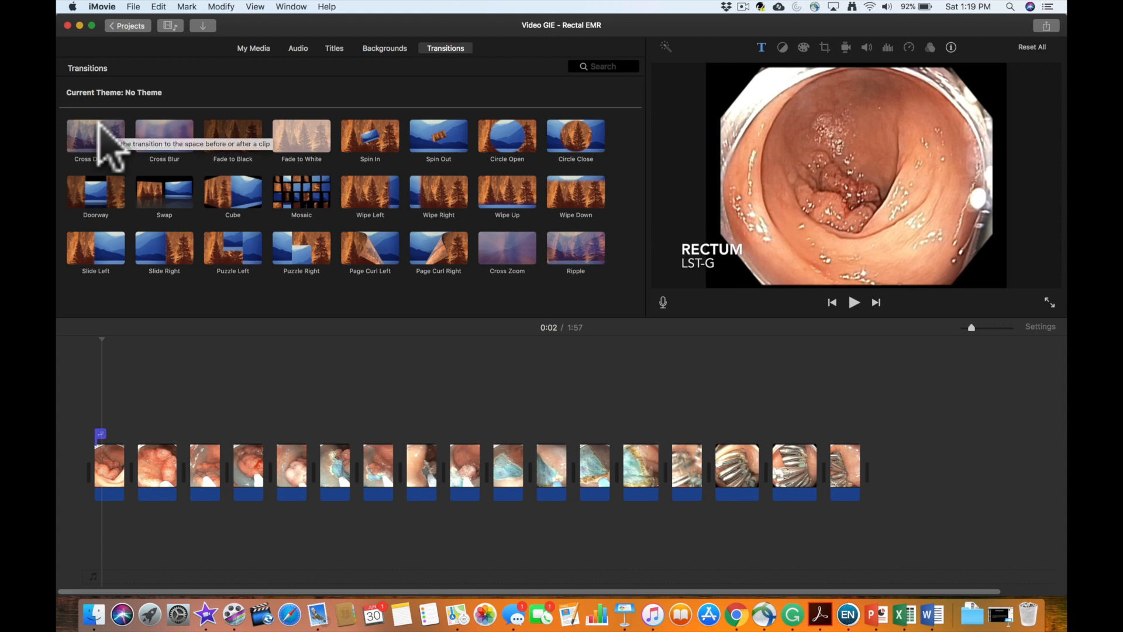
click(98, 126)
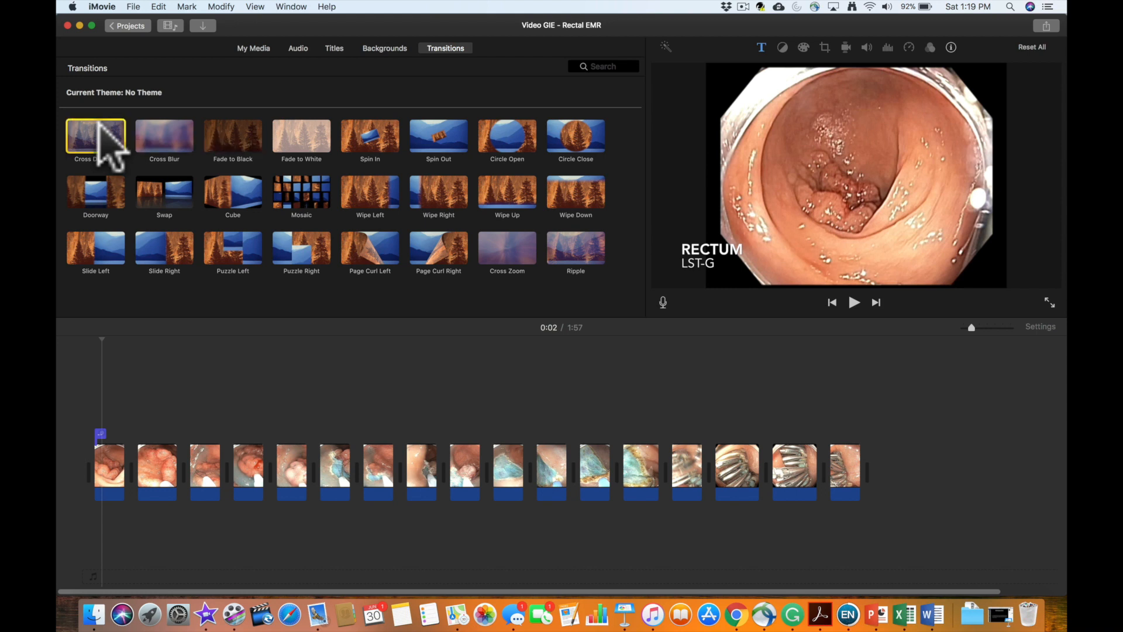
mouse_move(98, 124)
mouse_down()
mouse_move(131, 188)
mouse_move(142, 271)
mouse_move(128, 468)
mouse_up()
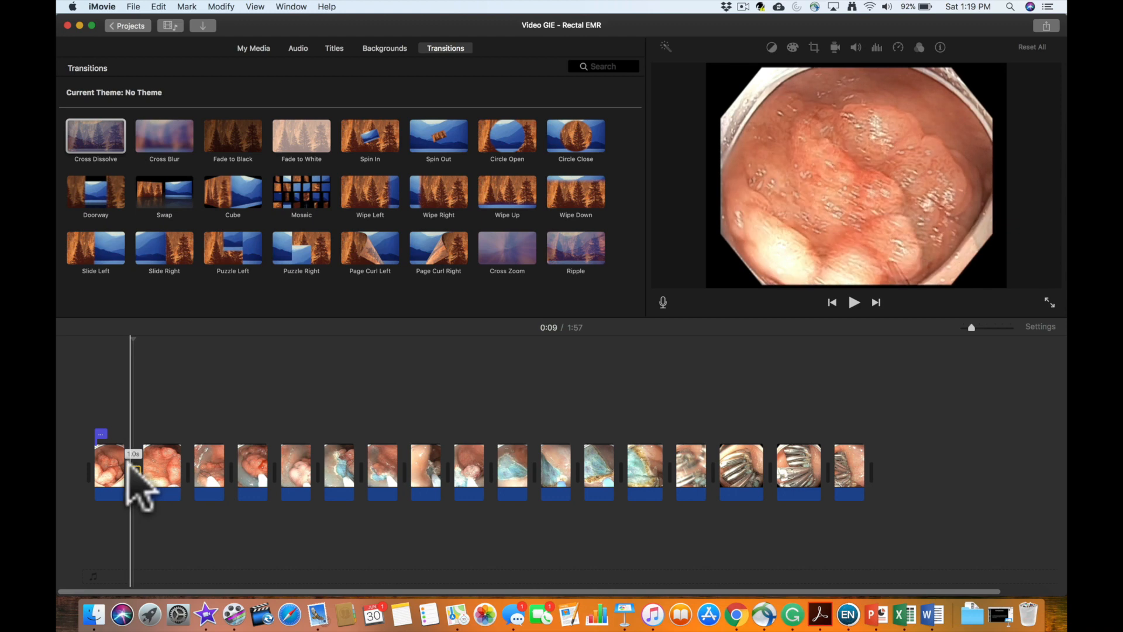
- Play back the Cross Dissolve between the first and second clips and pause just after it
key(space)
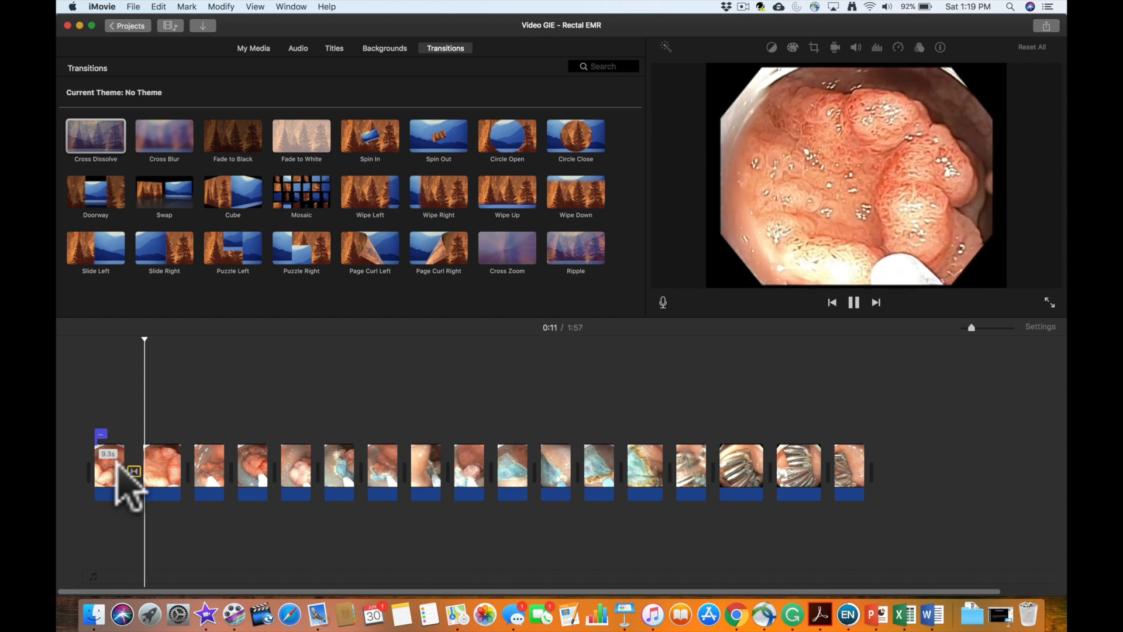
key(space)
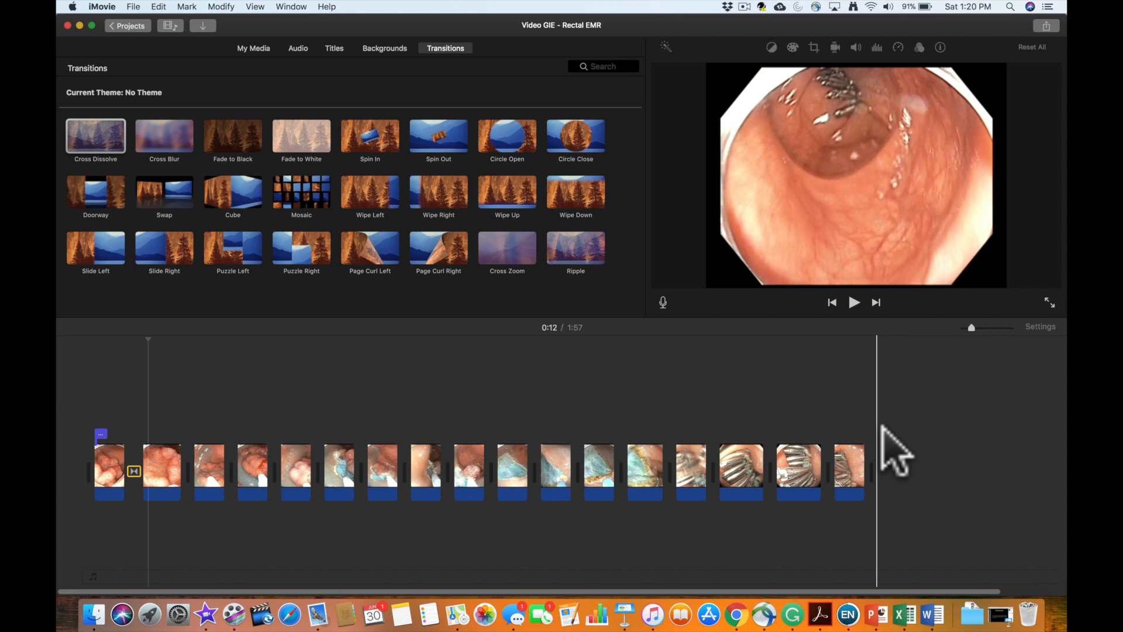
- Export the project as a video file named Video GIE - Rectal EMR on the Desktop, replacing the existing file
click(1046, 22)
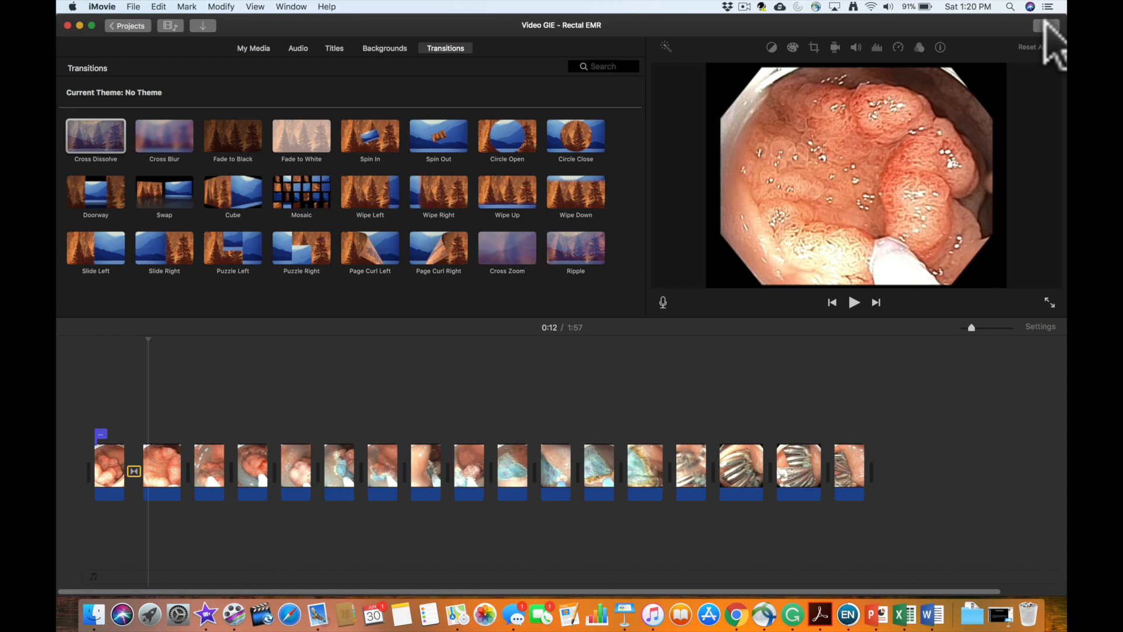
click(1046, 24)
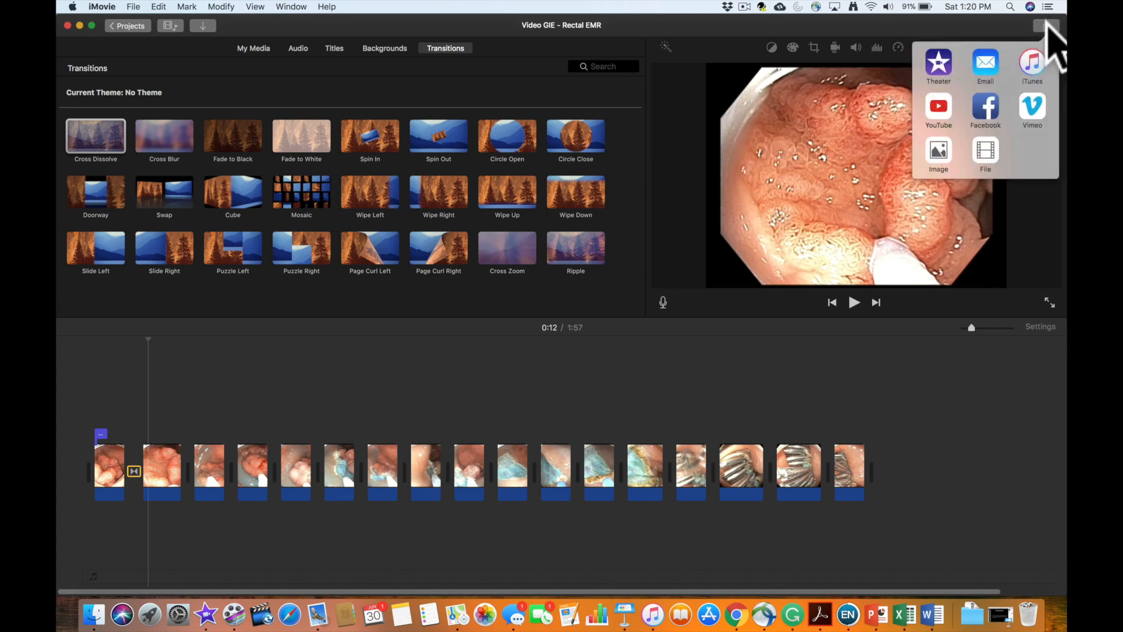
click(987, 151)
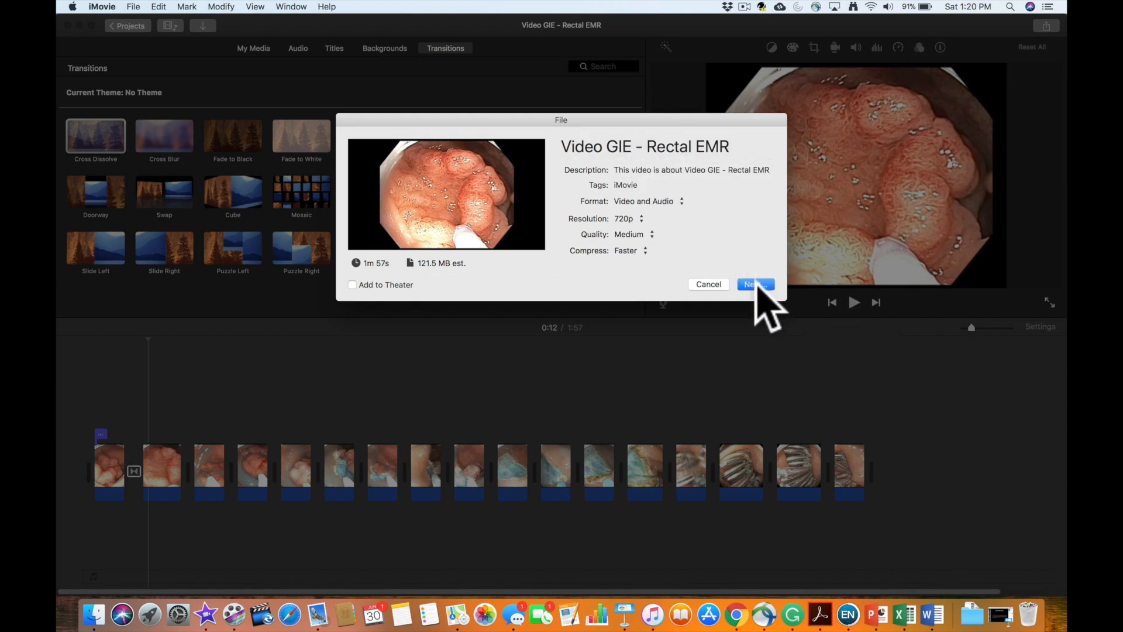
click(756, 284)
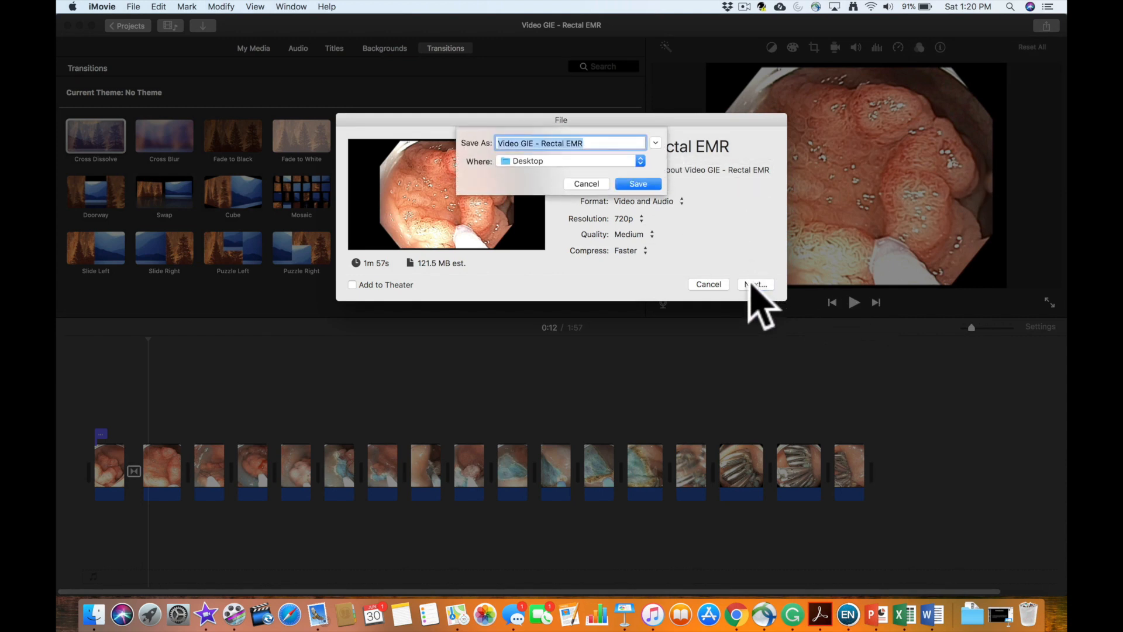
click(649, 184)
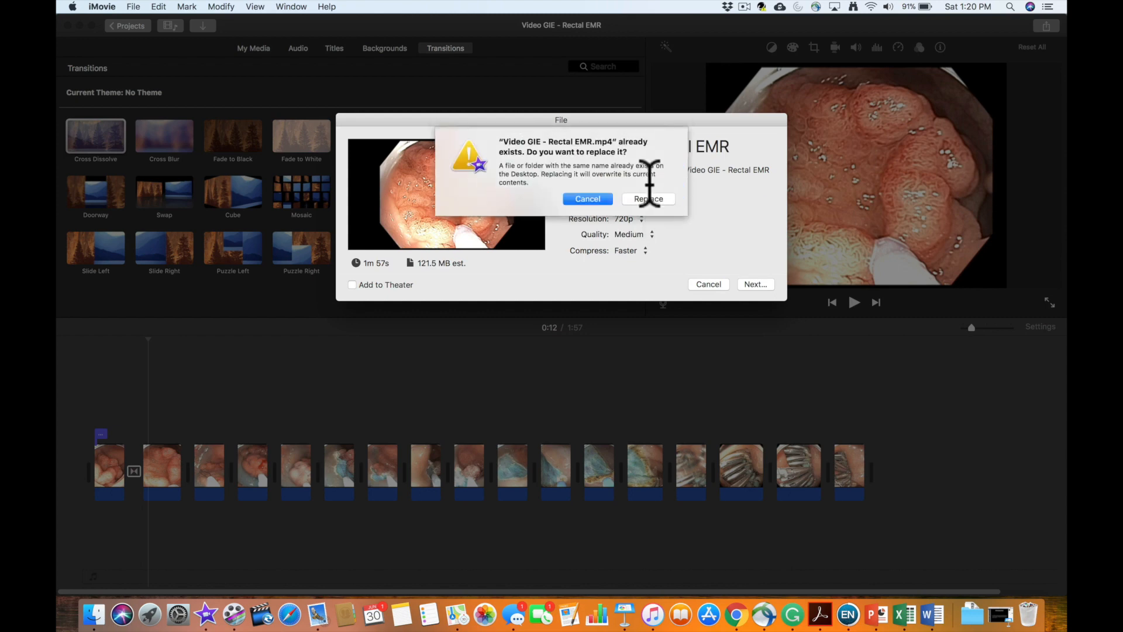
click(653, 200)
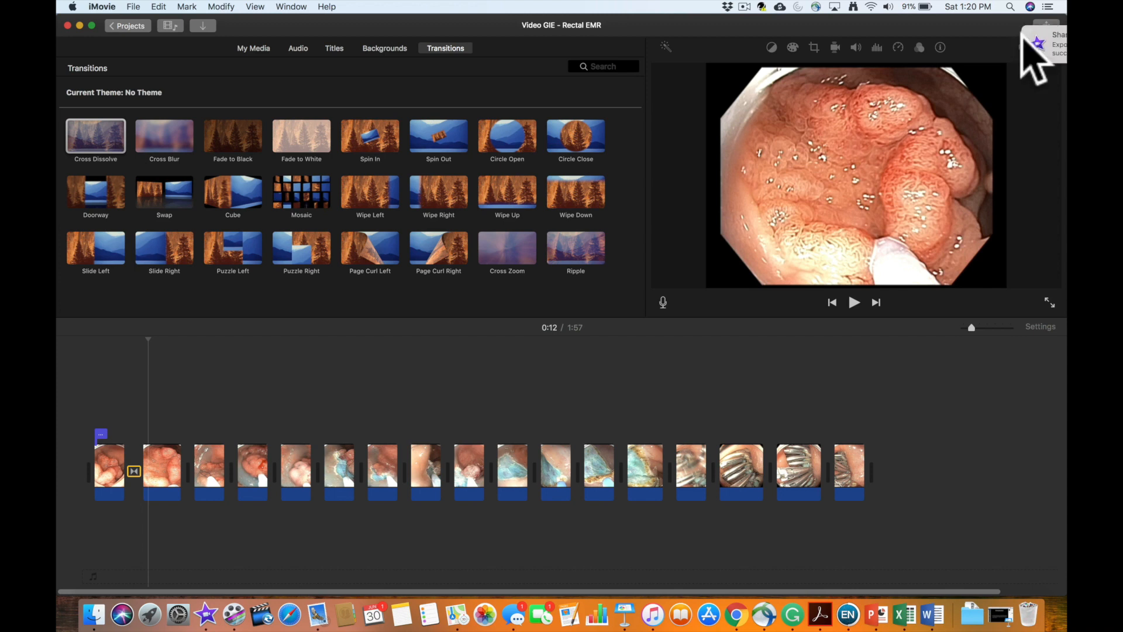
- Show the exported Video GIE - Rectal EMR.mp4 in Finder, play it in QuickTime Player and close the player
click(1033, 54)
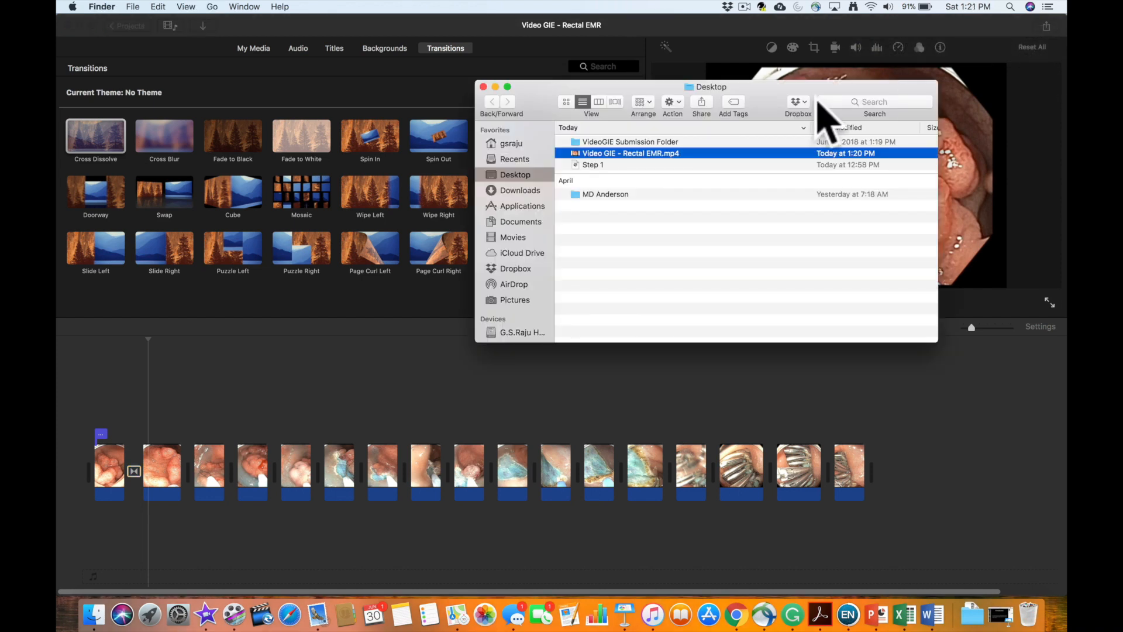
right_click(696, 153)
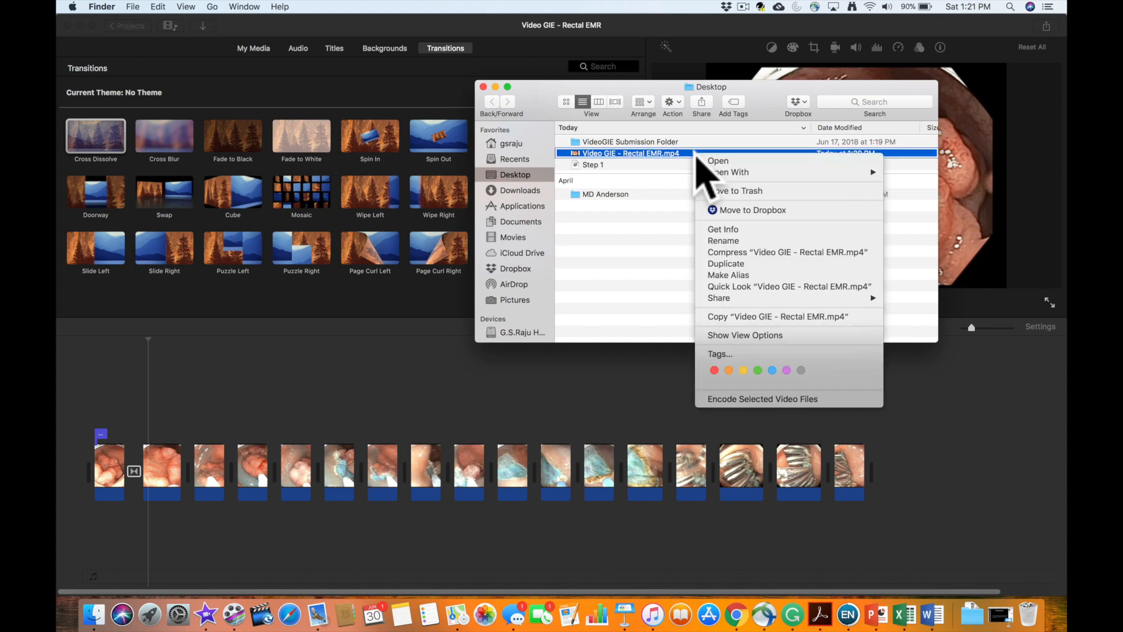
click(717, 161)
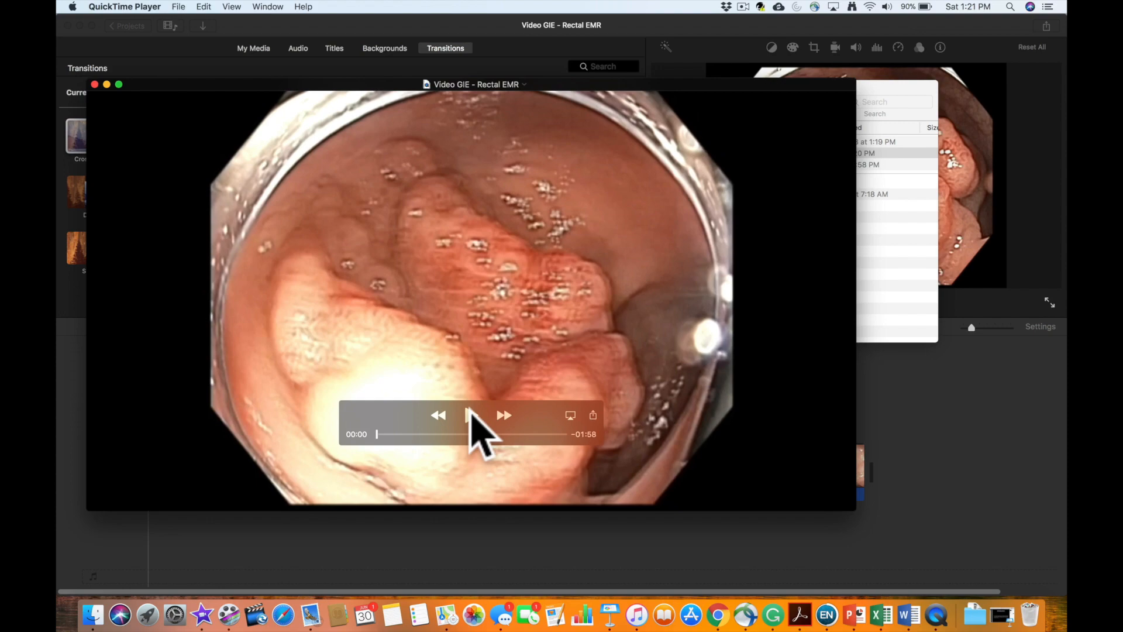
click(471, 415)
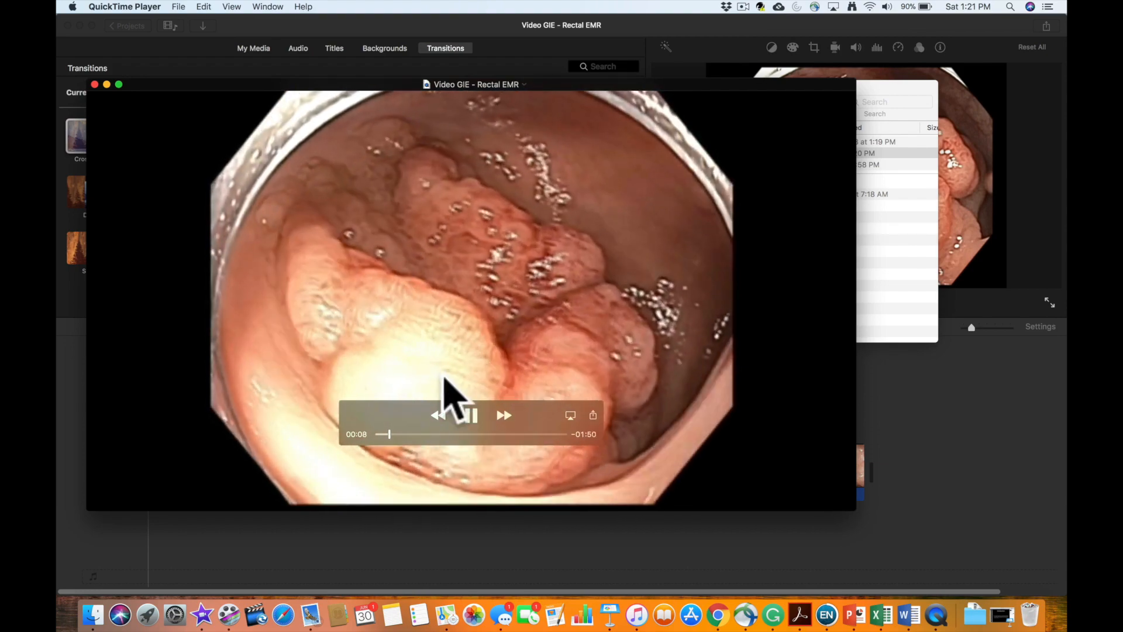
click(95, 84)
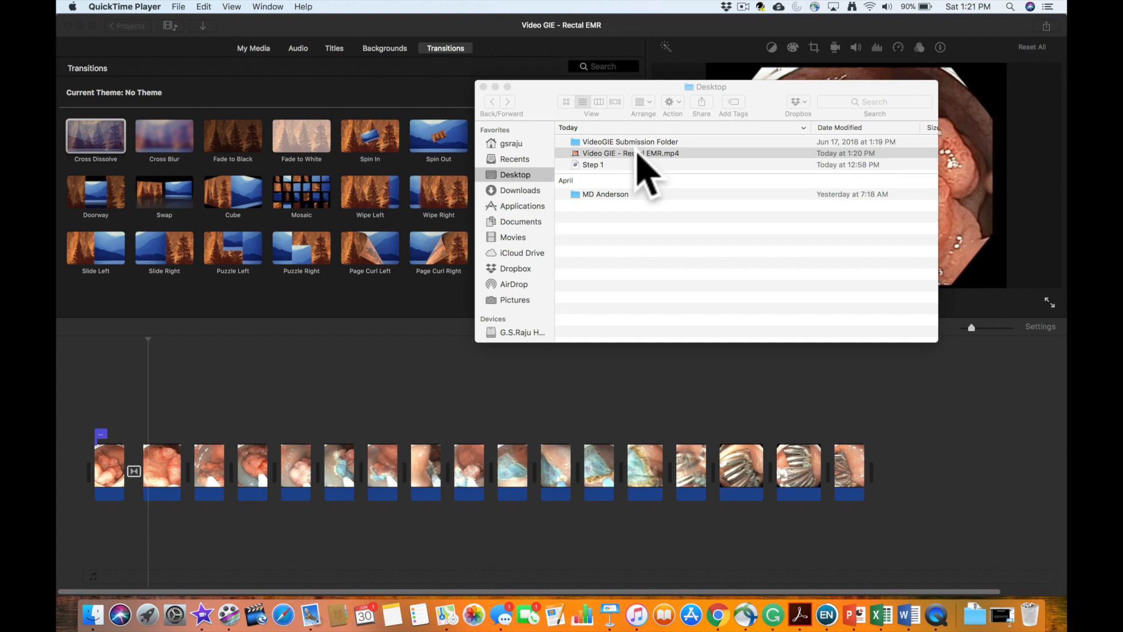
- Move Video GIE - Rectal EMR.mp4 from the Desktop into the Video_Case_Report_vgie -Colon EMR folder inside VideoGIE Submission Folder, and close Finder
drag(638, 153, 635, 144)
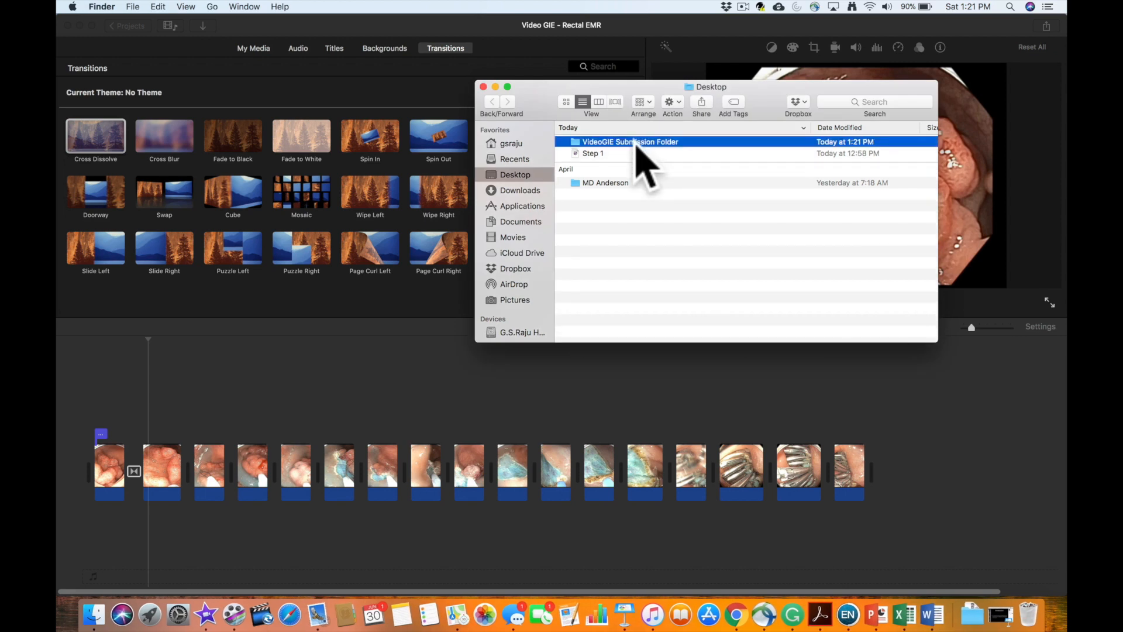
double_click(636, 144)
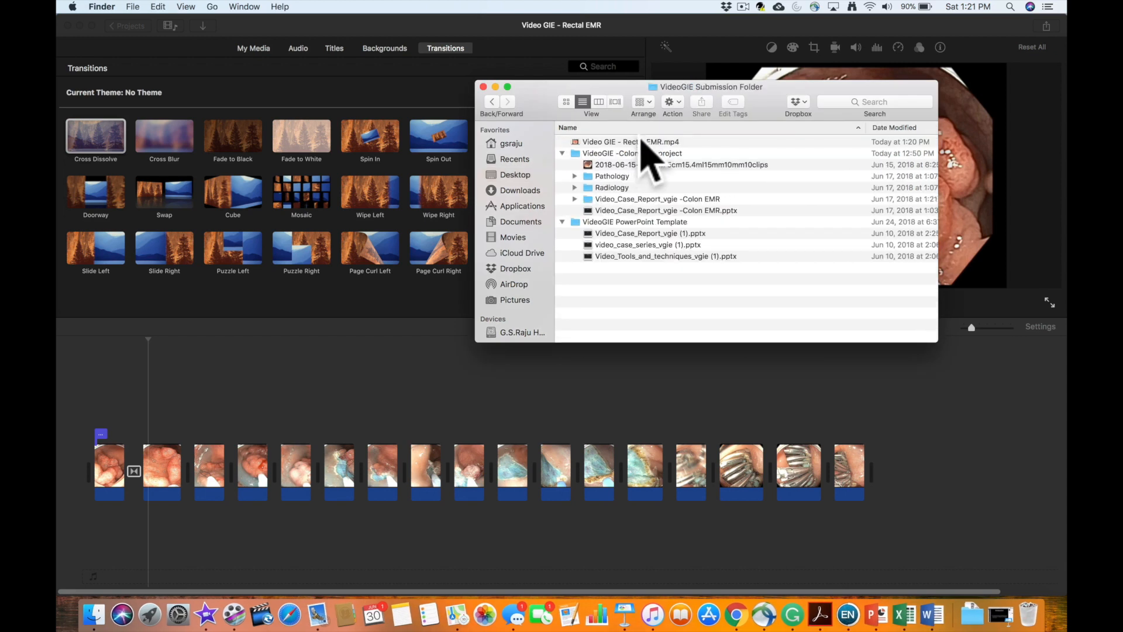
click(642, 142)
drag(641, 141, 666, 199)
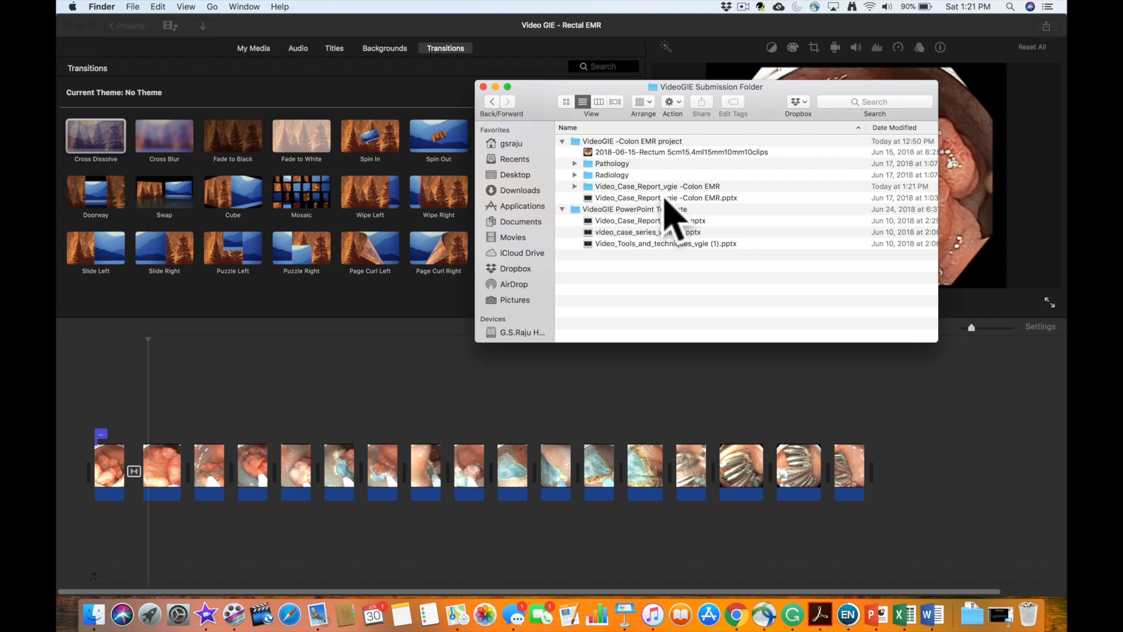
click(483, 87)
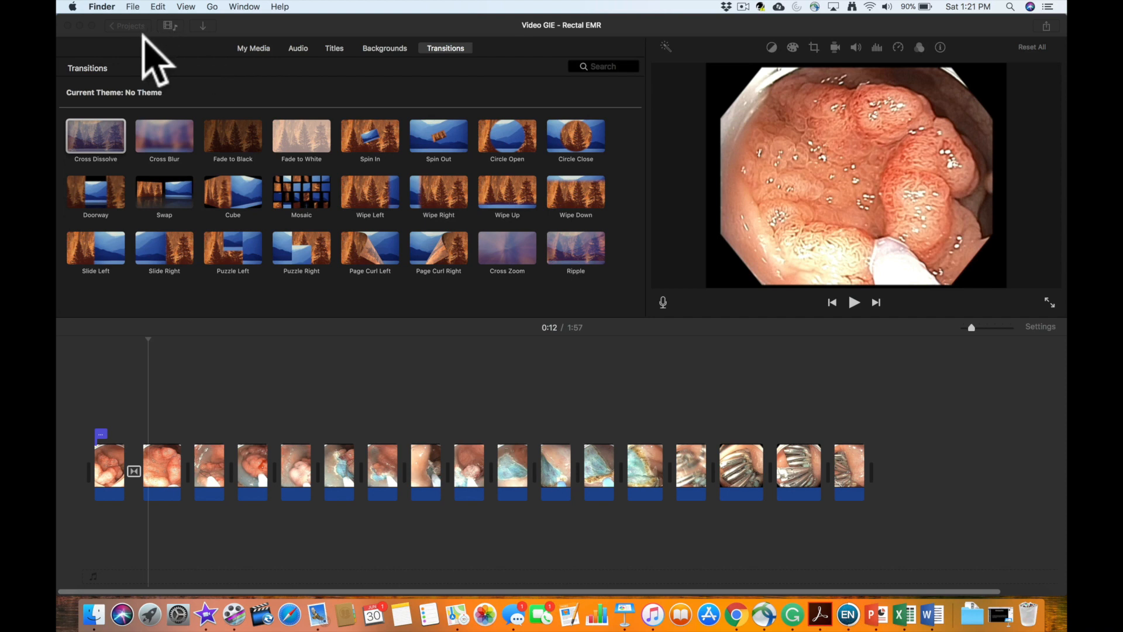
- Leave the project in iMovie and open the VideoGIE EVENT in the media library
click(125, 26)
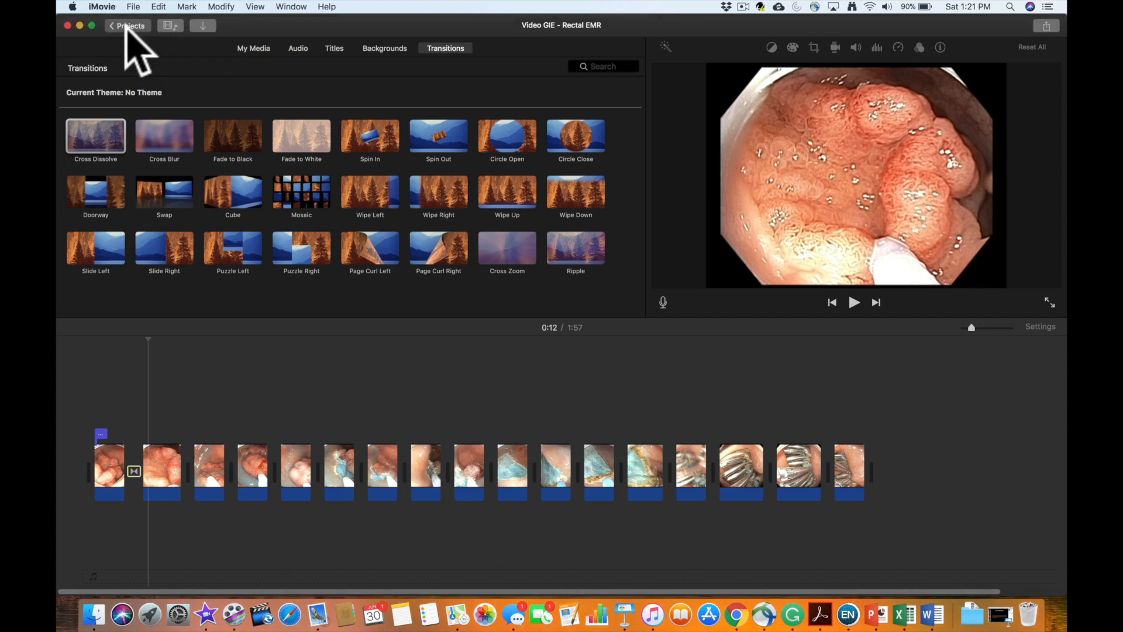
click(130, 26)
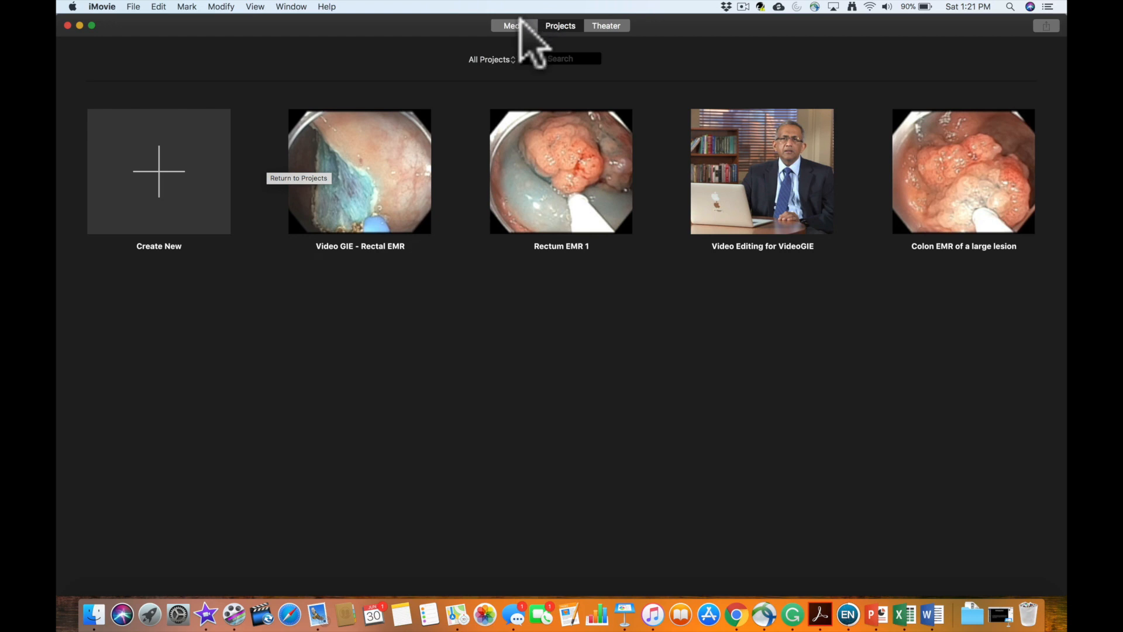
click(520, 25)
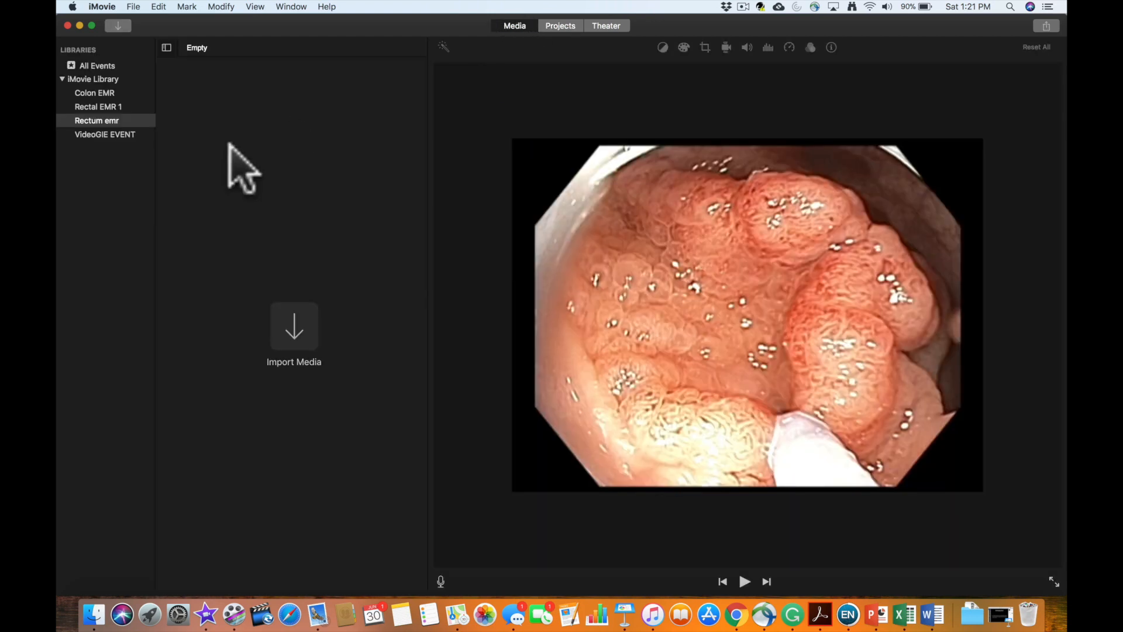
click(123, 134)
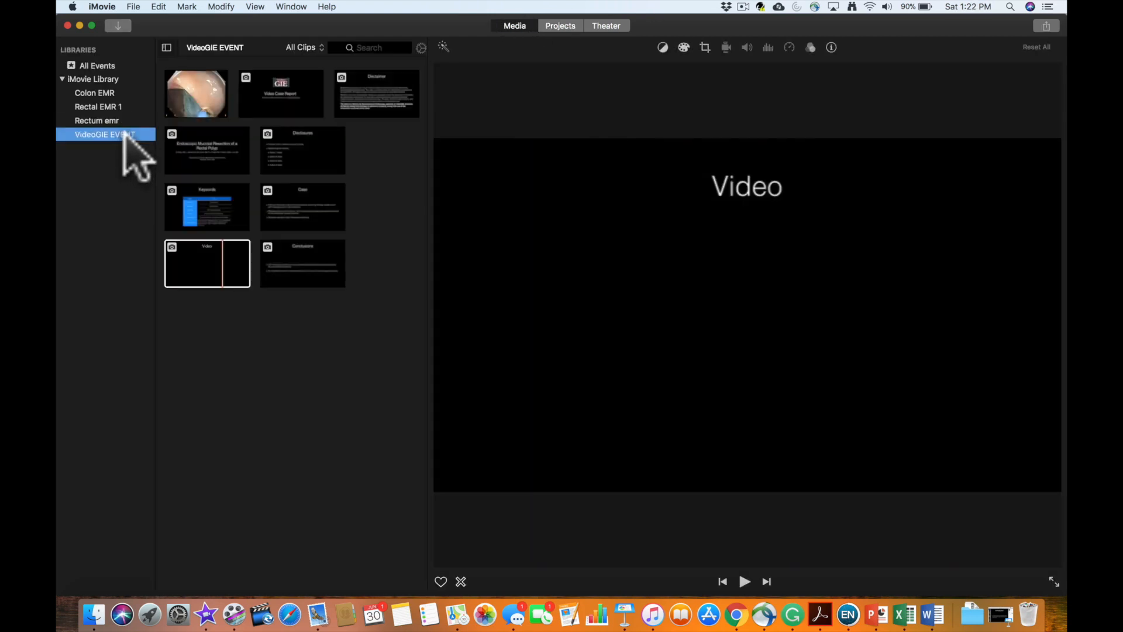
- Import Video GIE - Rectal EMR.mp4 from the Video_Case_Report_vgie -Colon EMR folder into VideoGIE EVENT
click(120, 25)
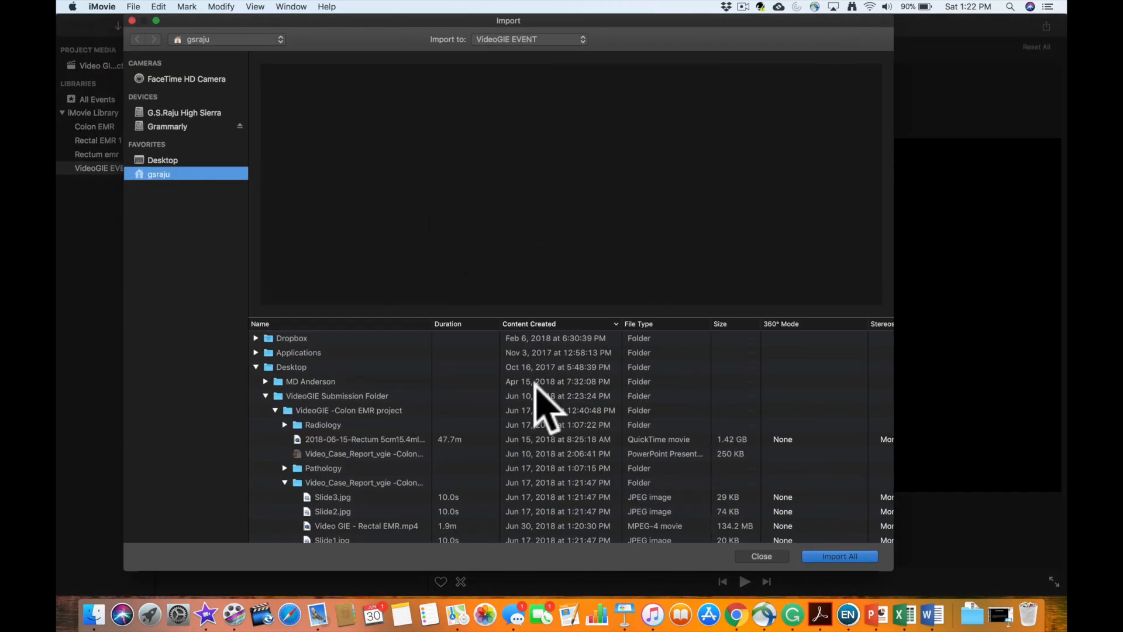
scroll(359, 480, down, 3)
scroll(355, 476, down, 4)
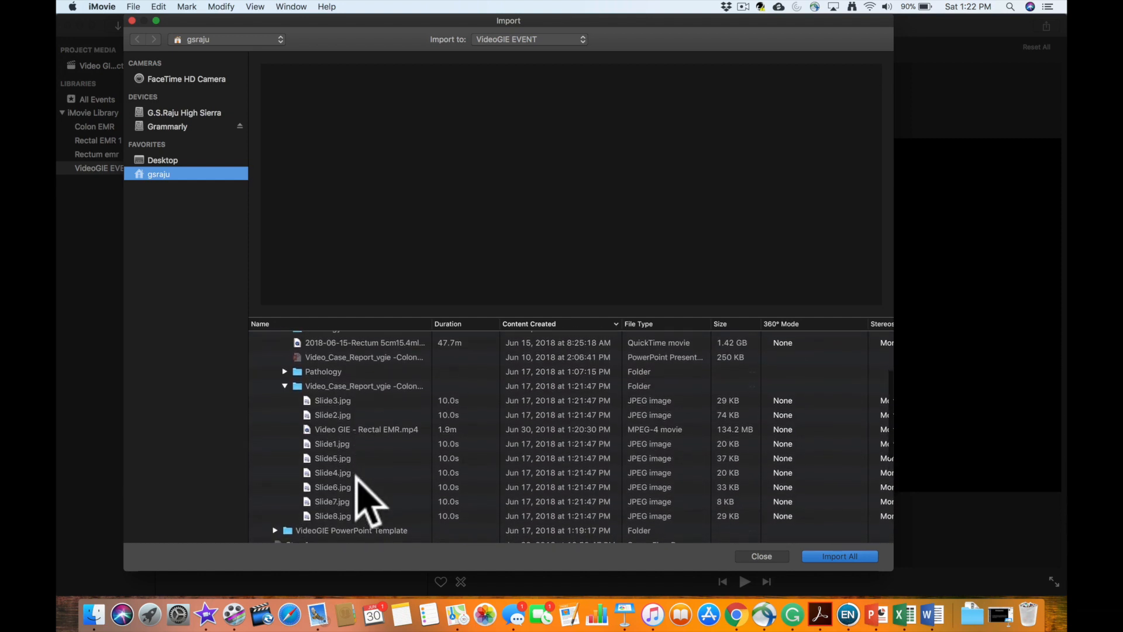
scroll(355, 477, up, 2)
scroll(356, 478, up, 3)
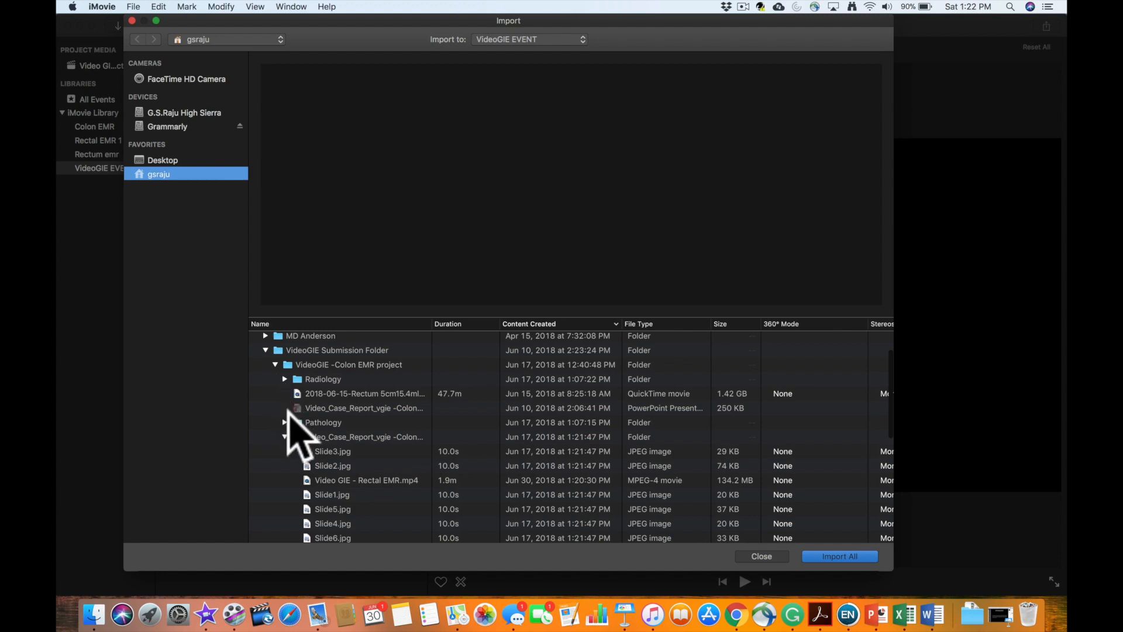
scroll(293, 433, down, 1)
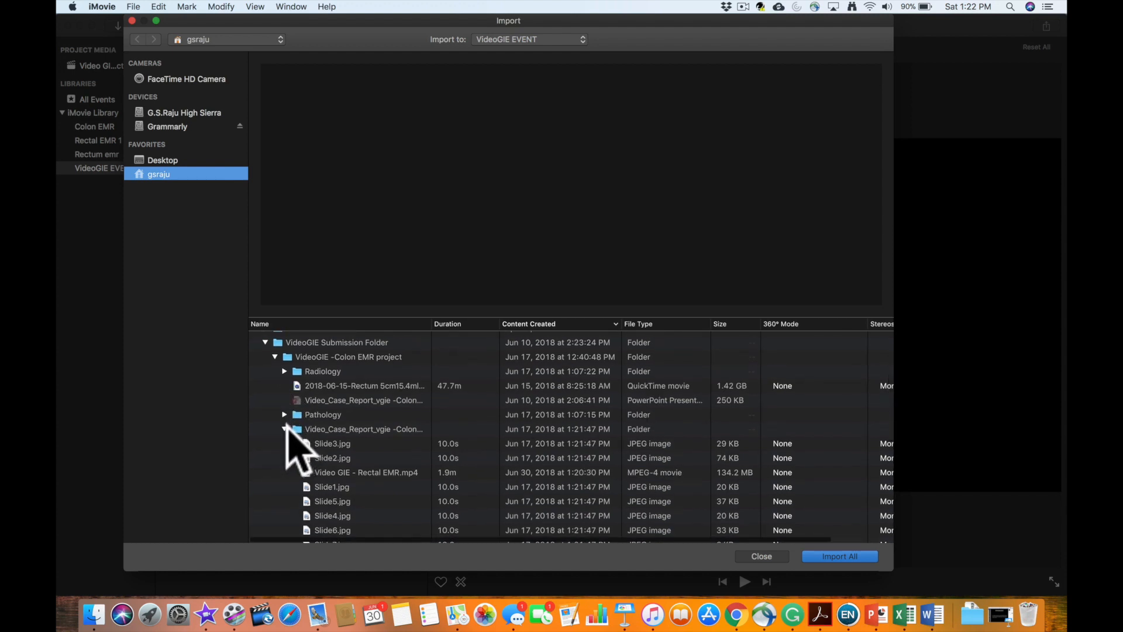
scroll(288, 430, down, 2)
scroll(289, 438, down, 2)
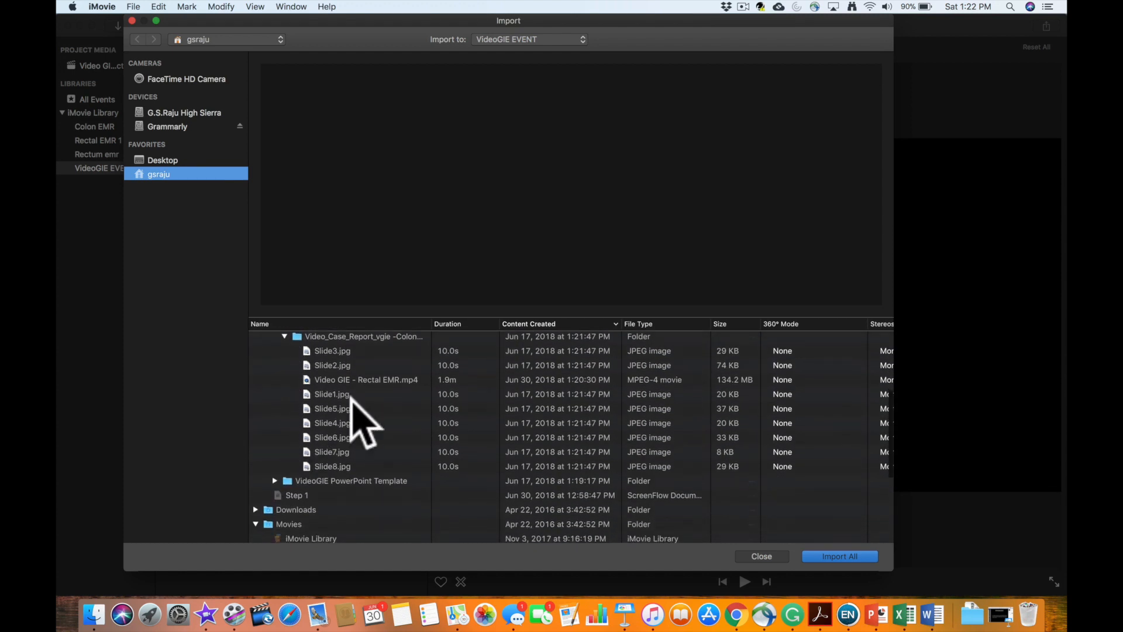
click(378, 381)
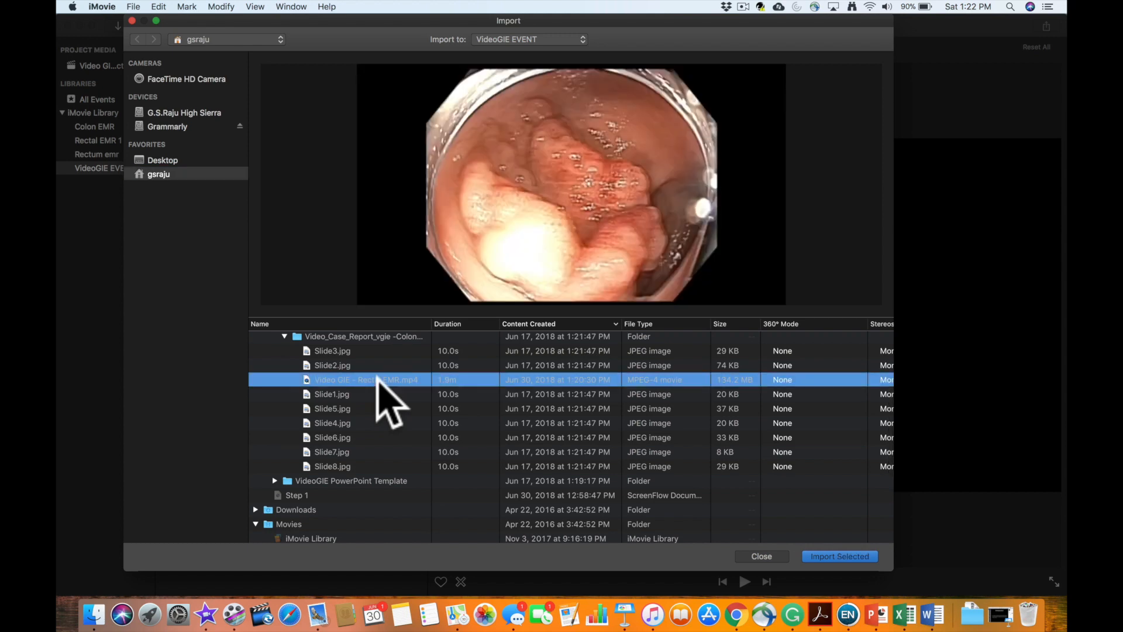
click(842, 556)
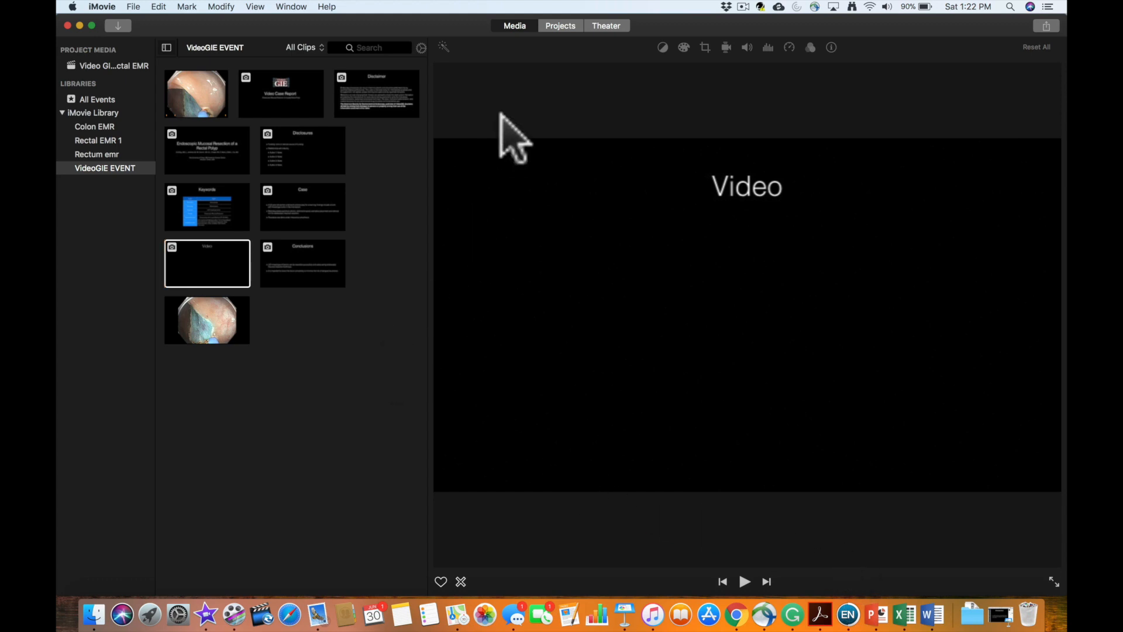
- Reopen the Video GIE - Rectal EMR project and select the newly imported clip in its media browser
click(557, 27)
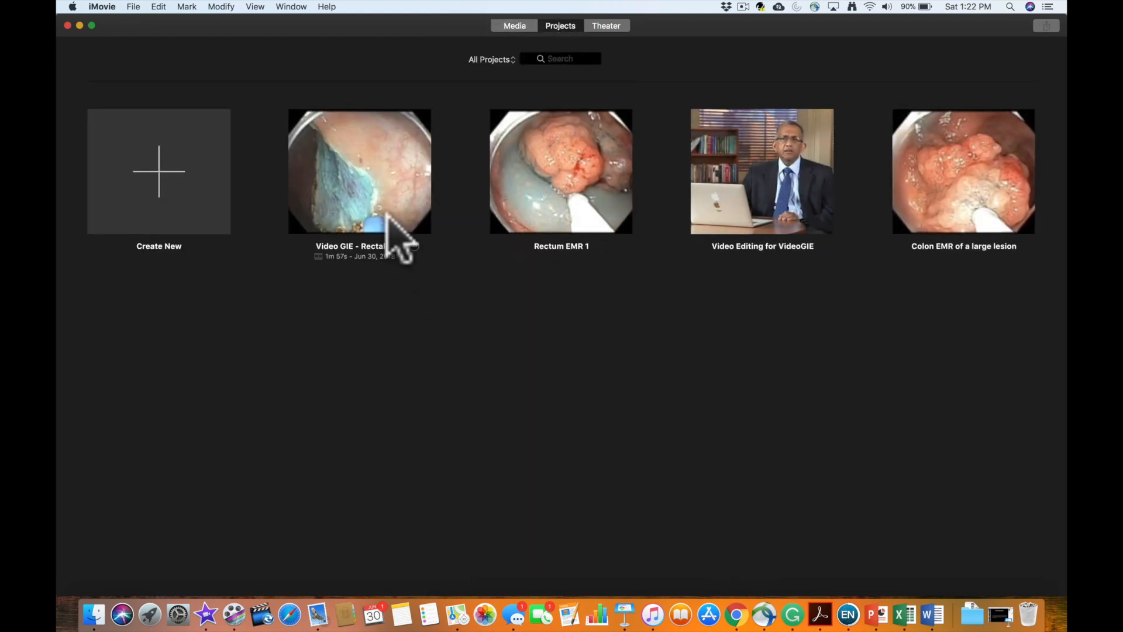
click(386, 214)
double_click(388, 216)
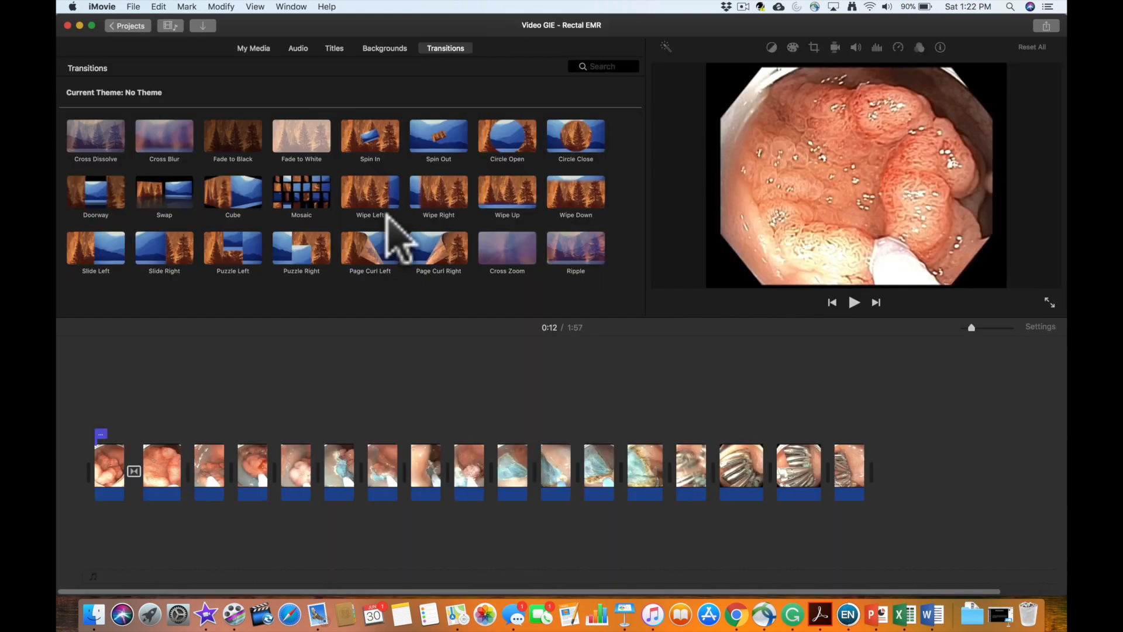
click(263, 49)
click(196, 237)
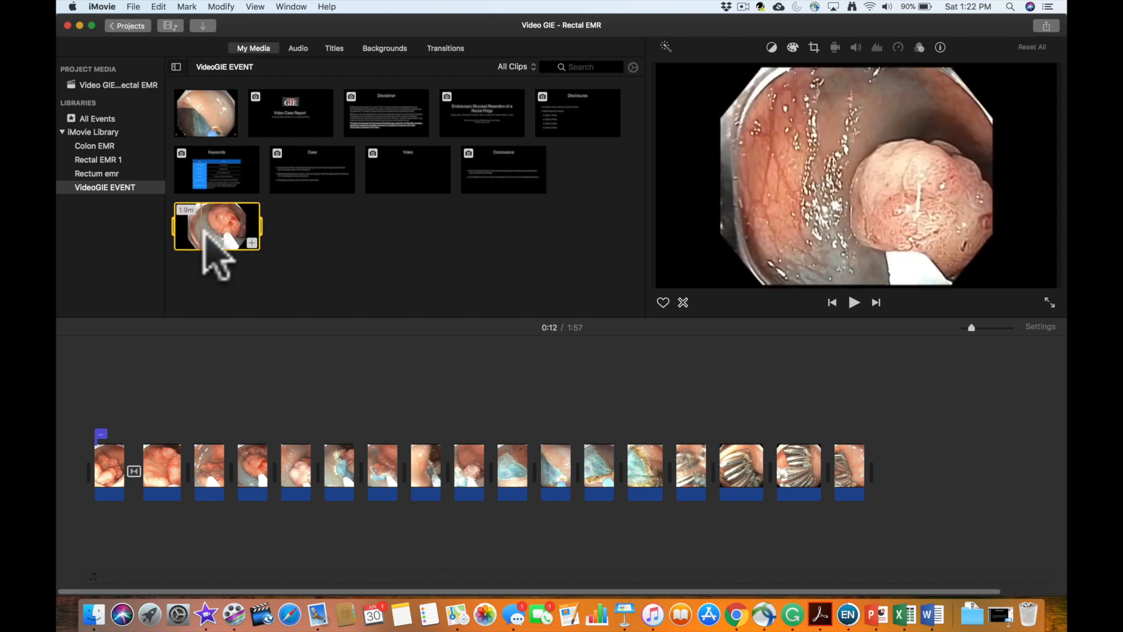
- Delete all existing clips from the project timeline
click(894, 460)
click(855, 472)
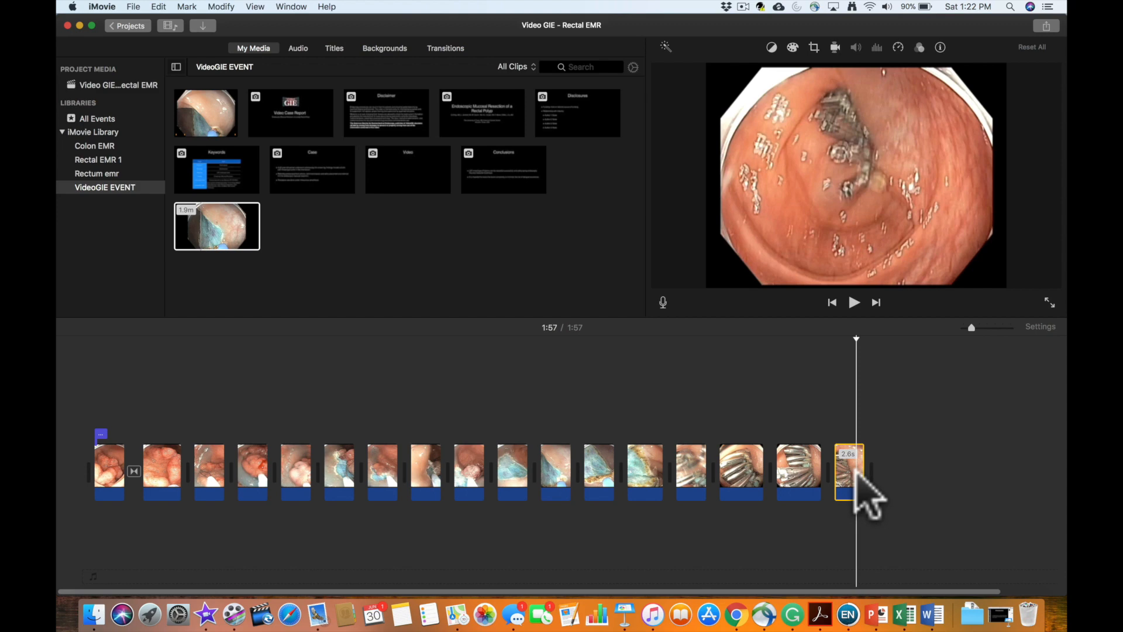
click(108, 450)
key(super+a)
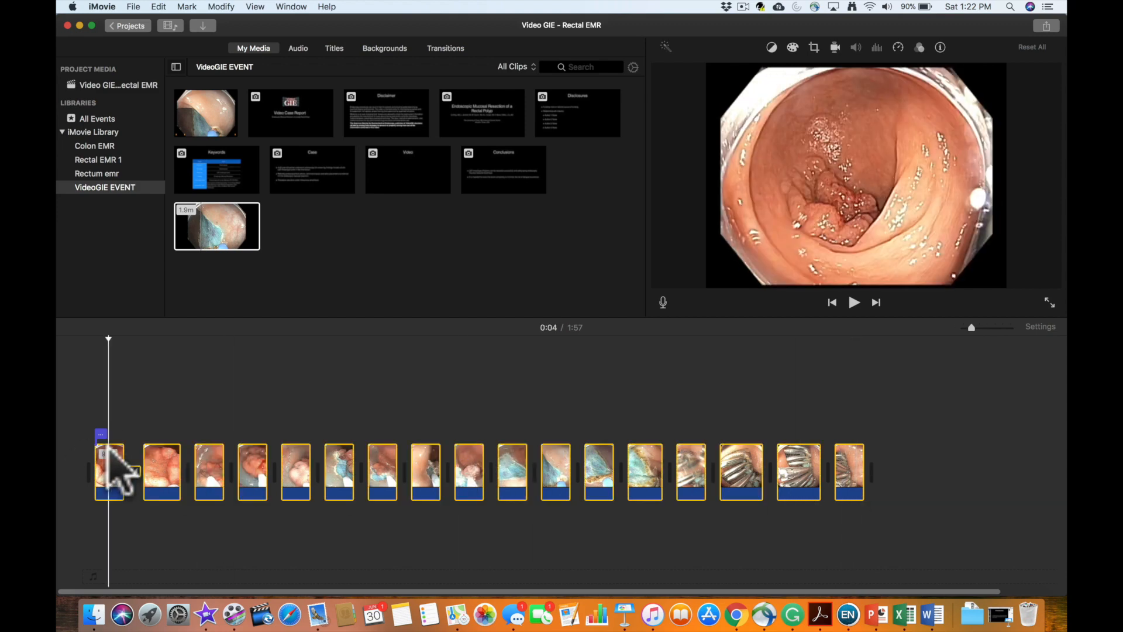
key(Delete)
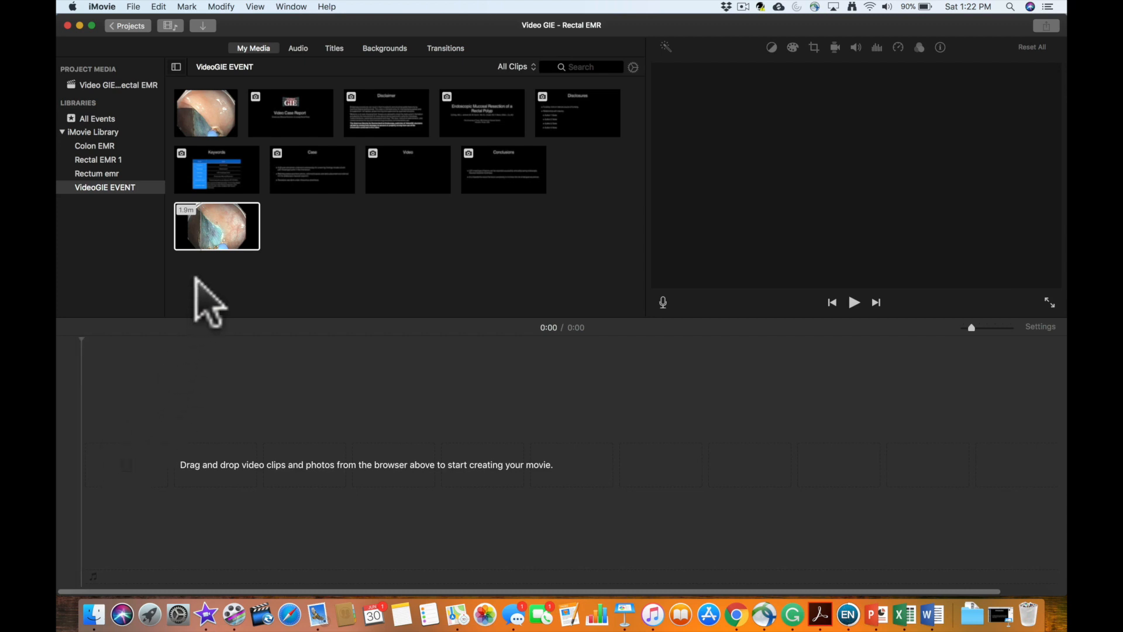
- Add all eight slide images from Video Case Report through Conclusions to the empty timeline and set their crop style to Fit
click(209, 228)
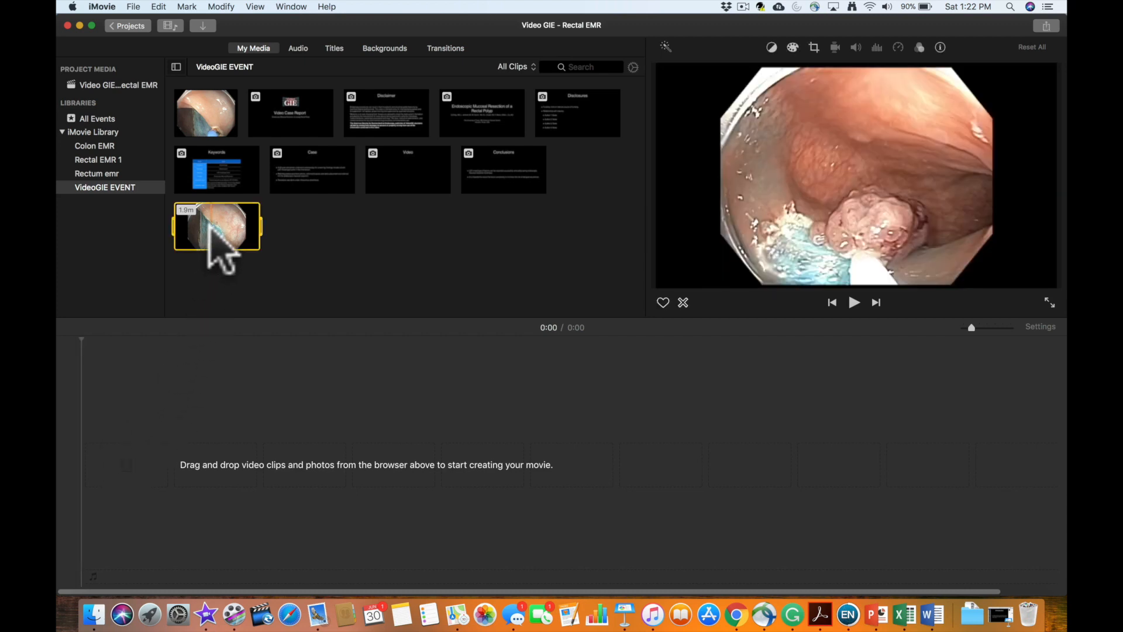
click(269, 126)
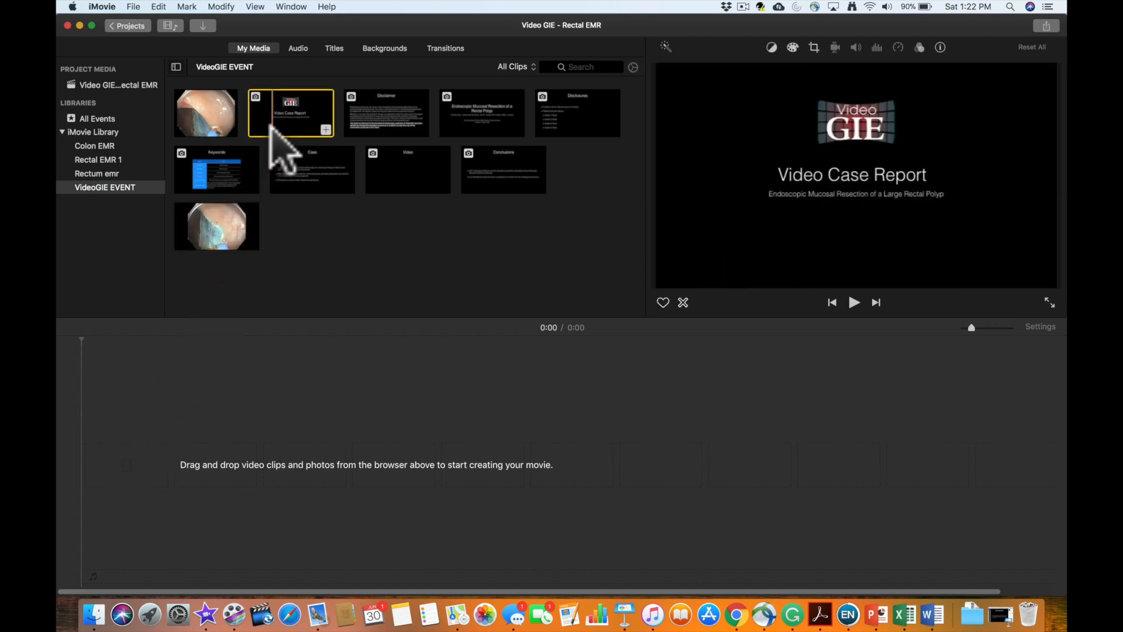
shift+click(490, 170)
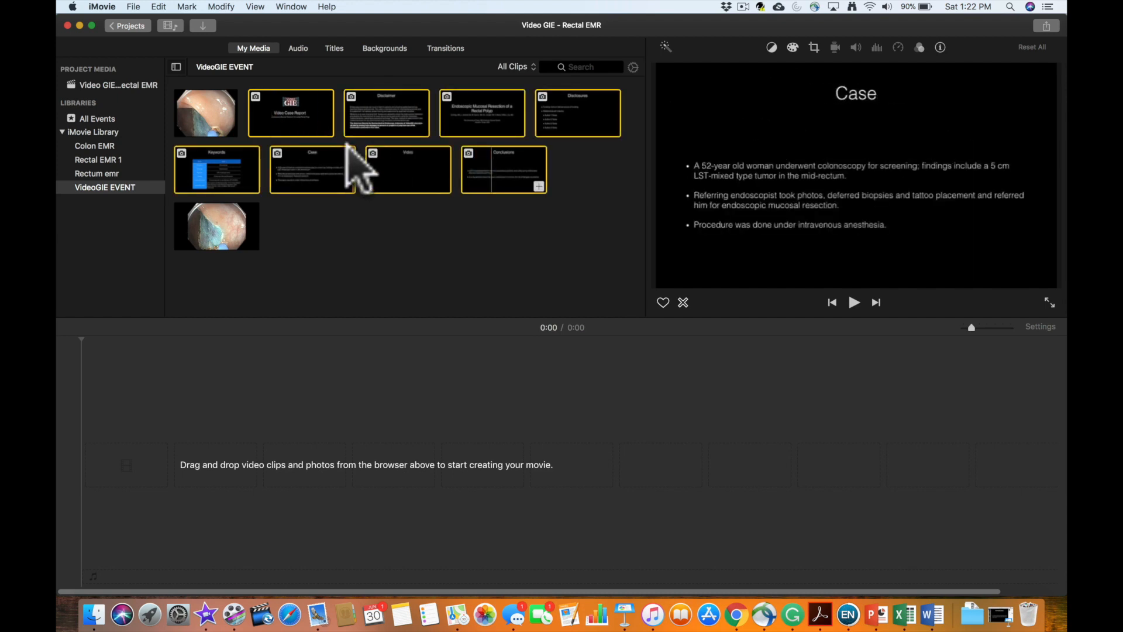
drag(304, 107, 97, 468)
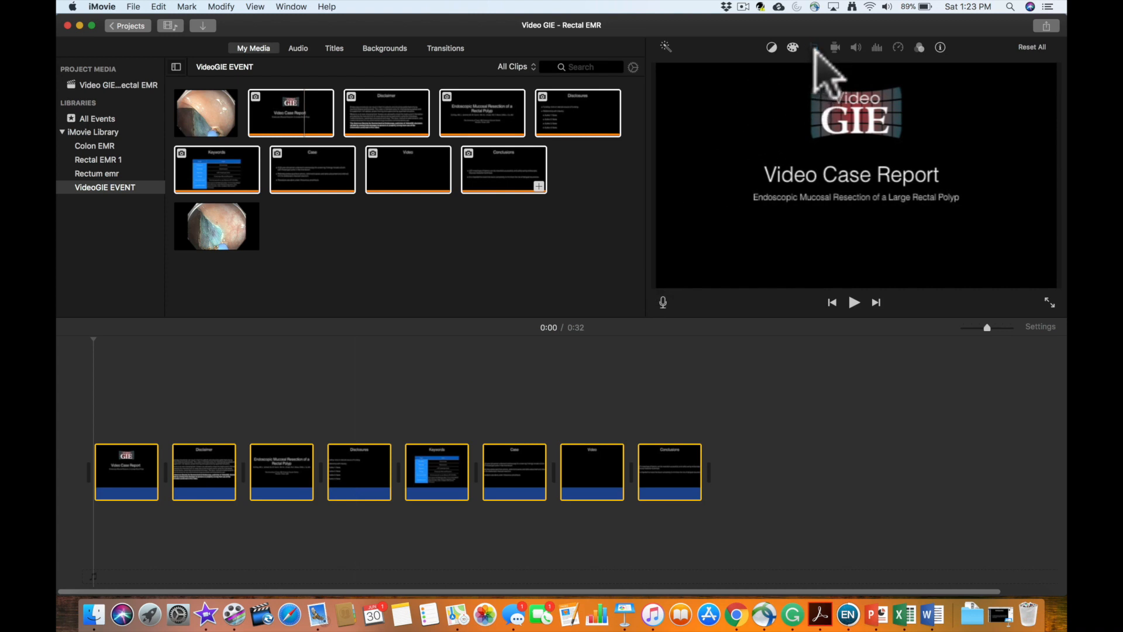
click(814, 48)
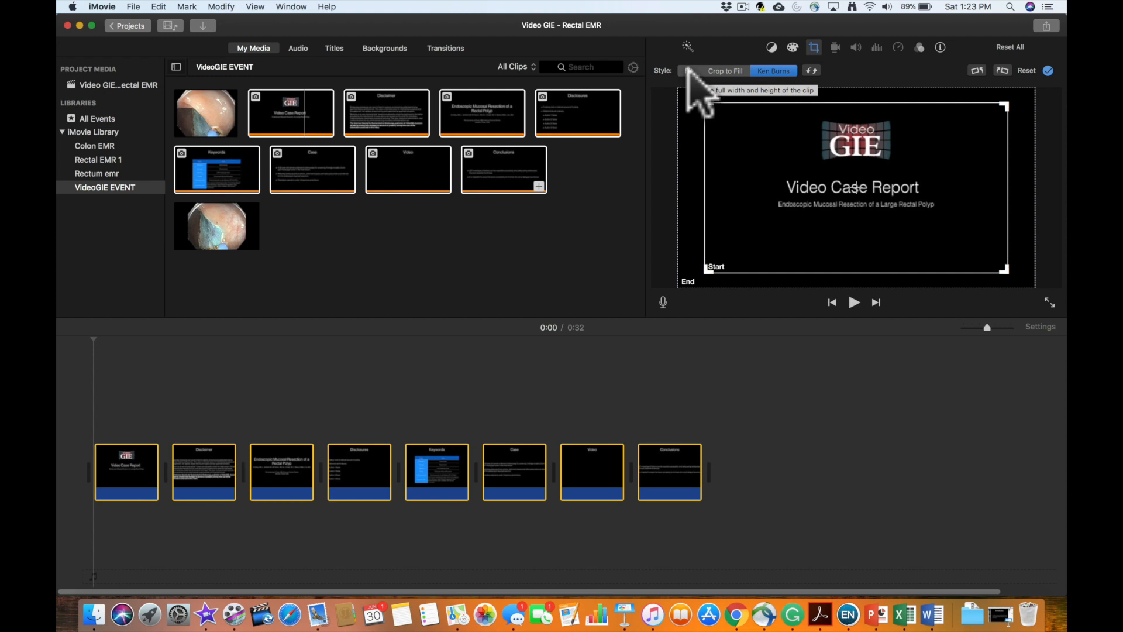
click(689, 70)
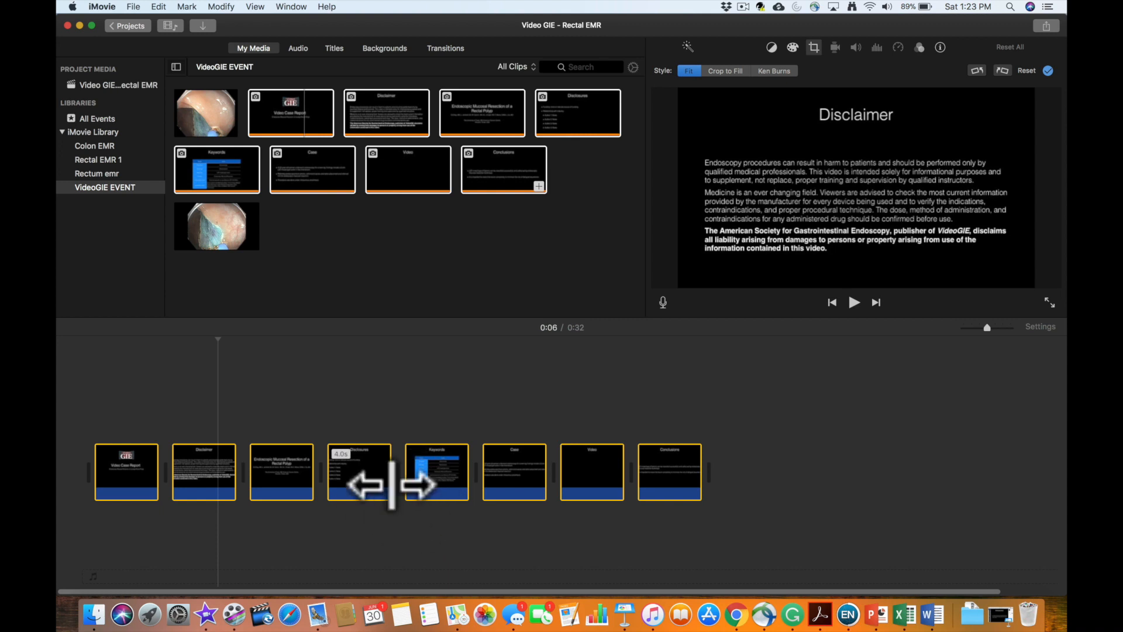
- Replace the Video placeholder slide in the timeline with the 1.9-minute EMR clip, placed between the Case and Conclusions slides
click(588, 475)
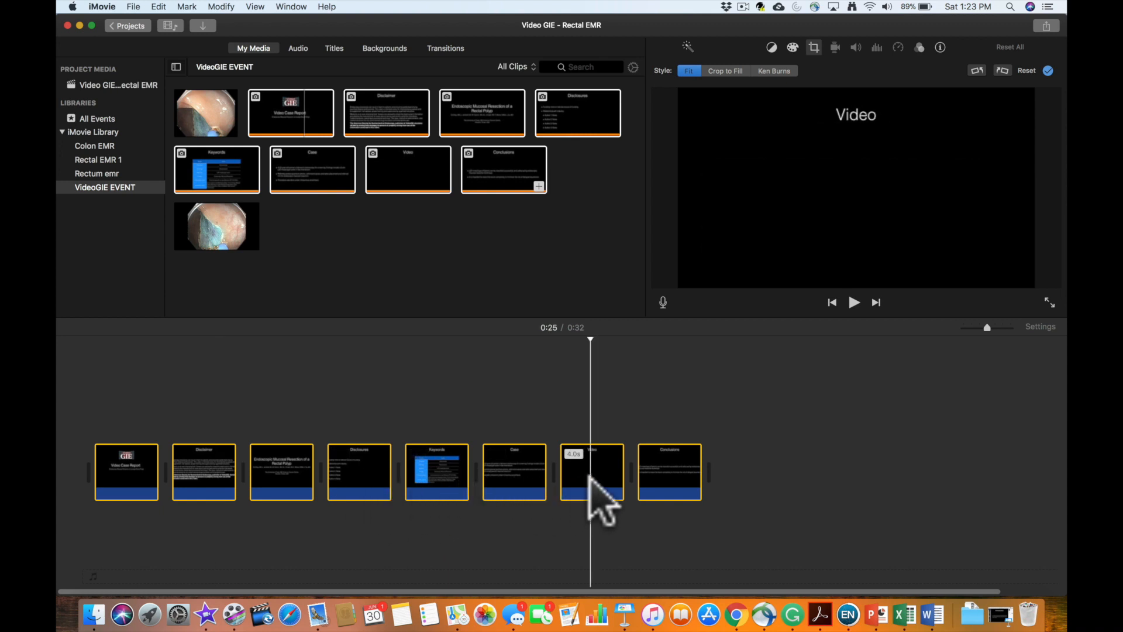
click(586, 462)
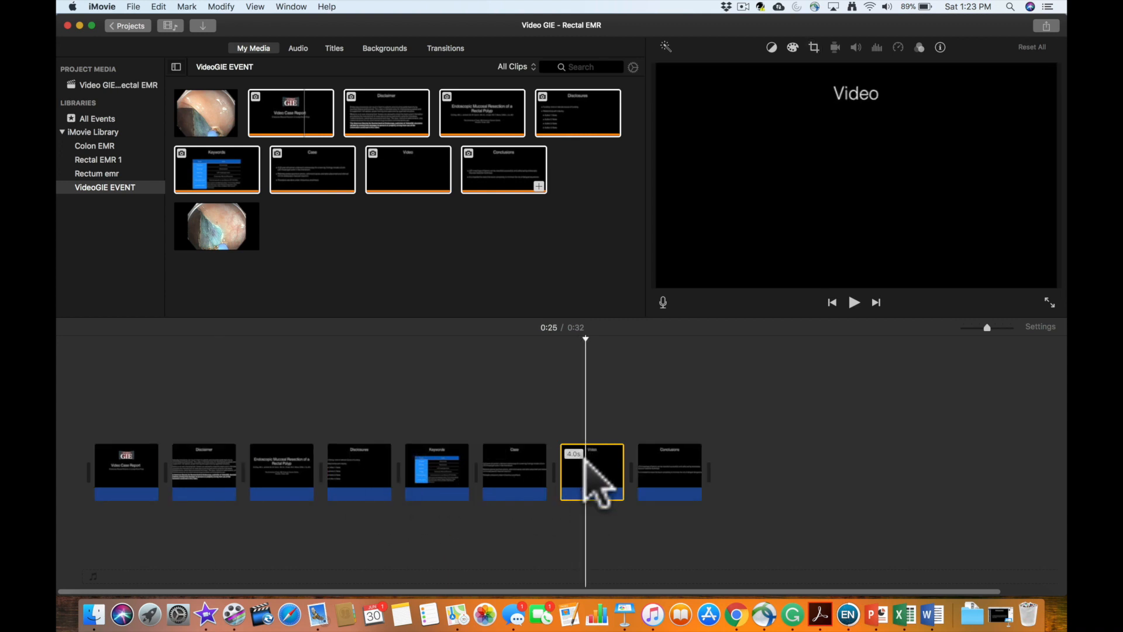
key(Delete)
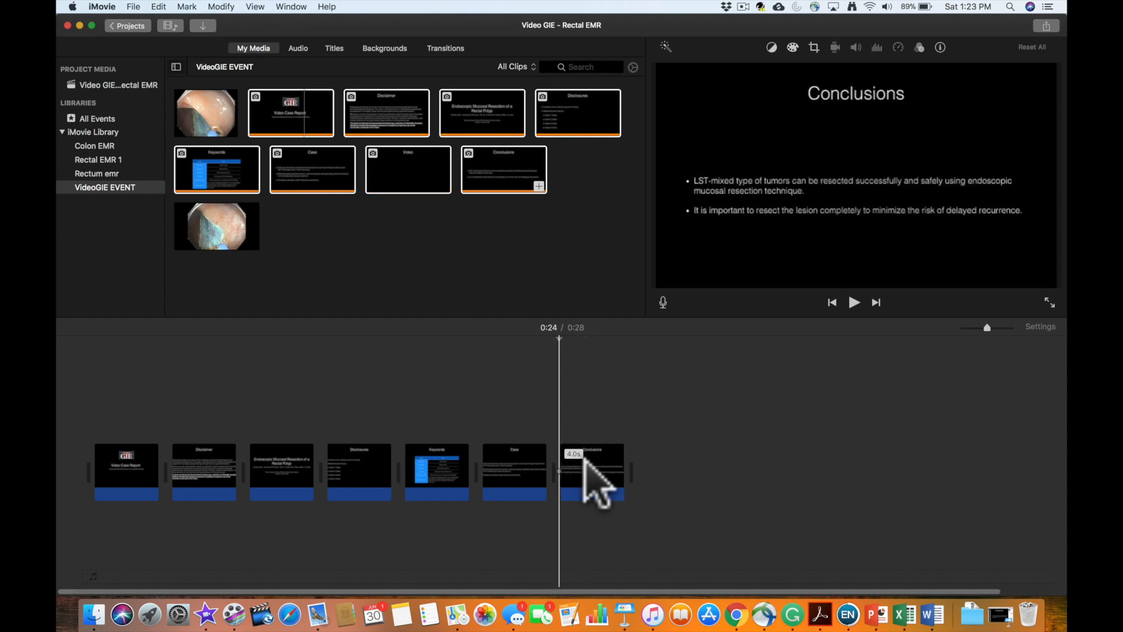
drag(212, 221, 546, 479)
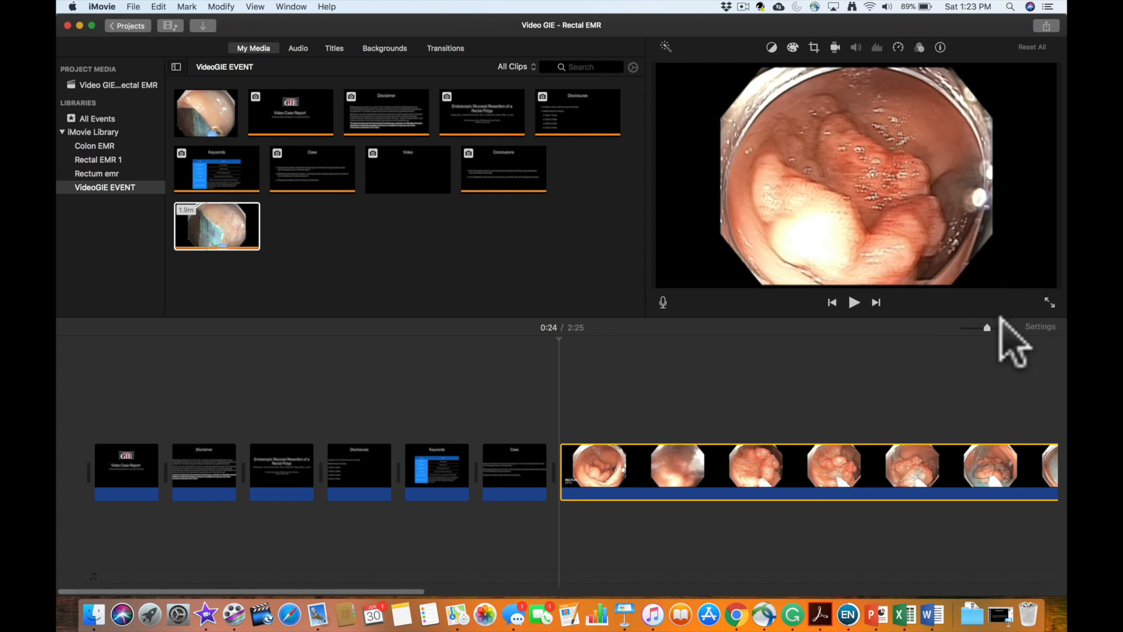
- Record a voiceover for the whole project, starting from the beginning of the timeline
drag(984, 326, 936, 326)
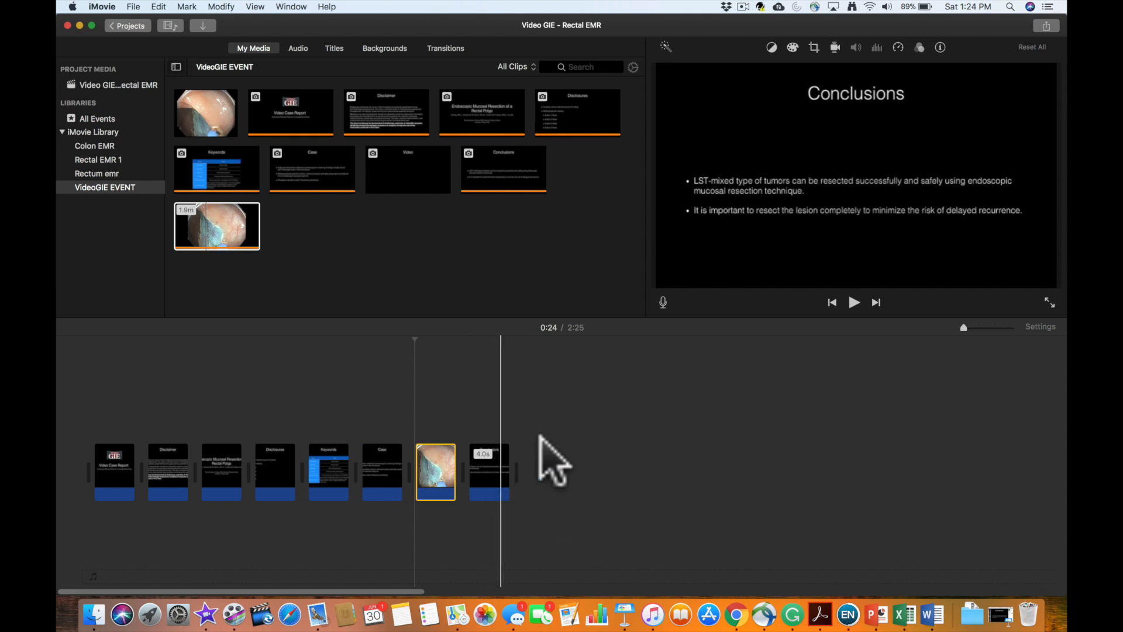
click(663, 301)
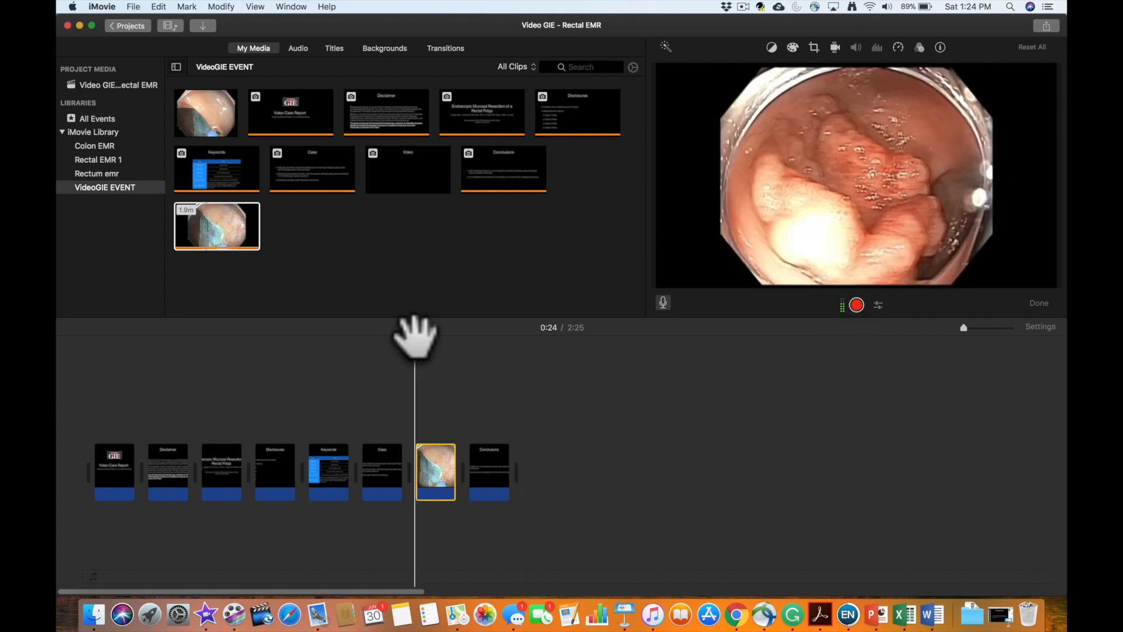
drag(414, 335, 91, 369)
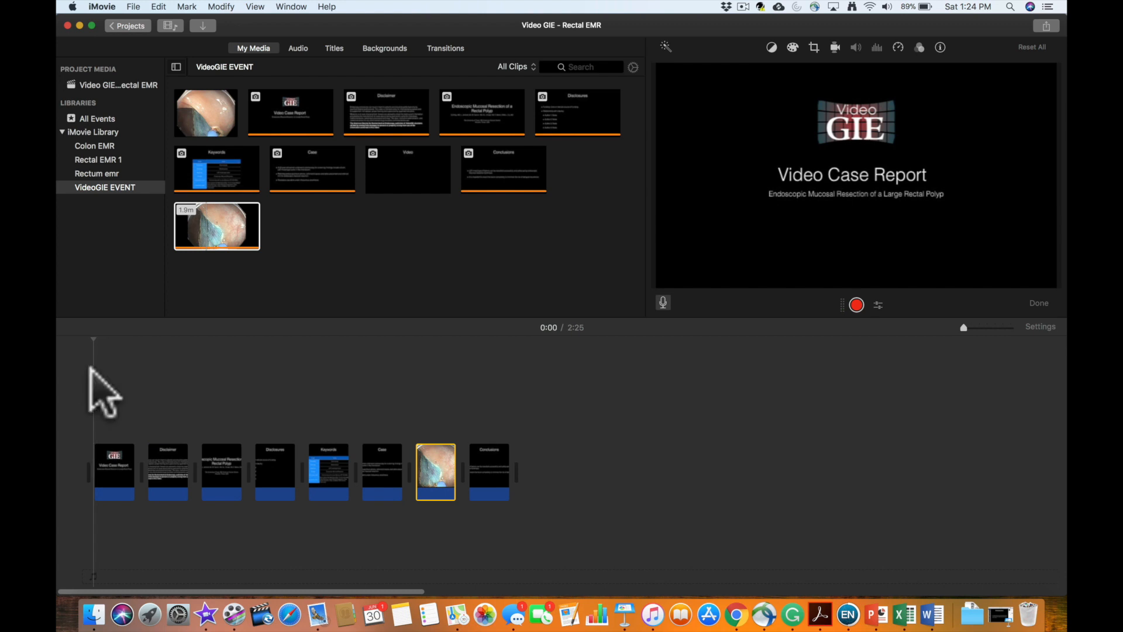
click(856, 304)
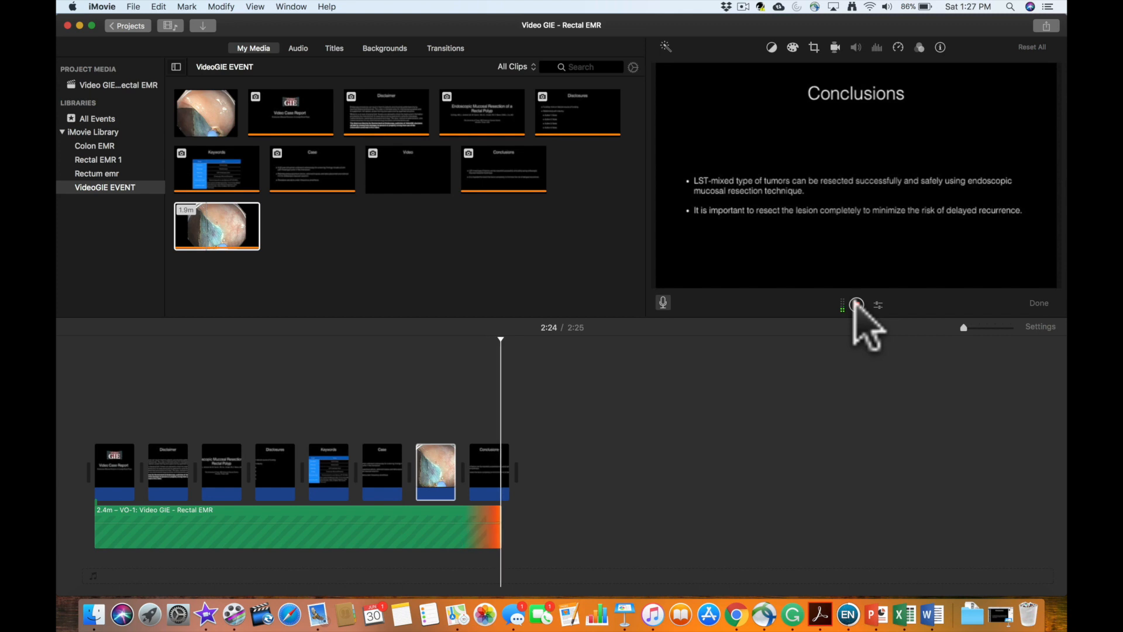
click(857, 304)
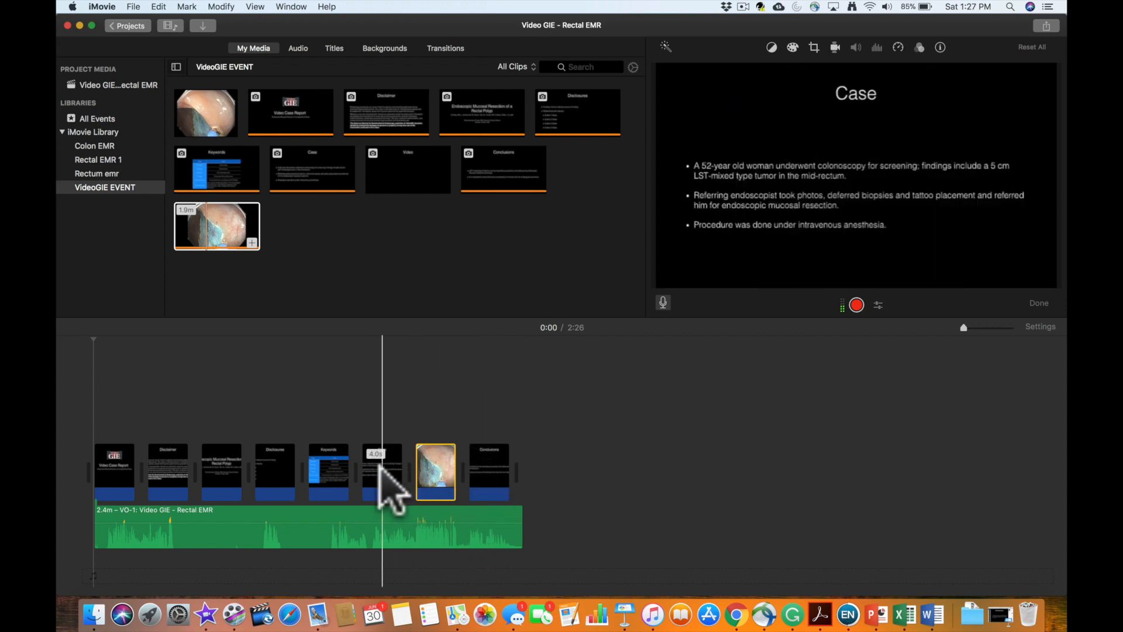
- Export the project as a video file to the Desktop, named Video GIE - Rectal EMR final
click(1046, 26)
click(986, 151)
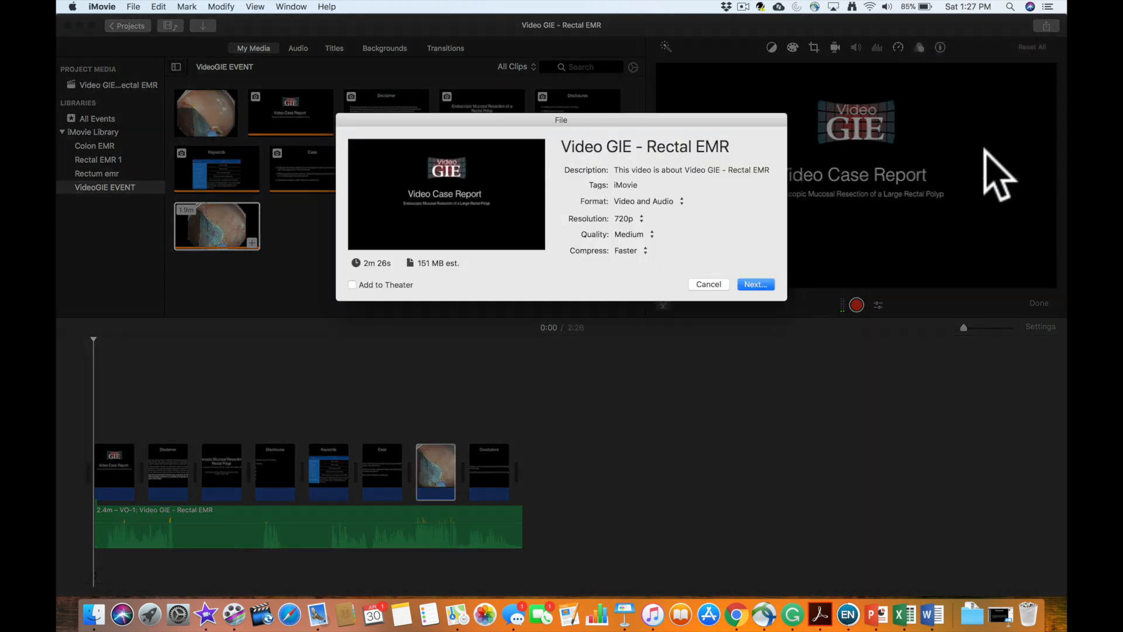
click(772, 284)
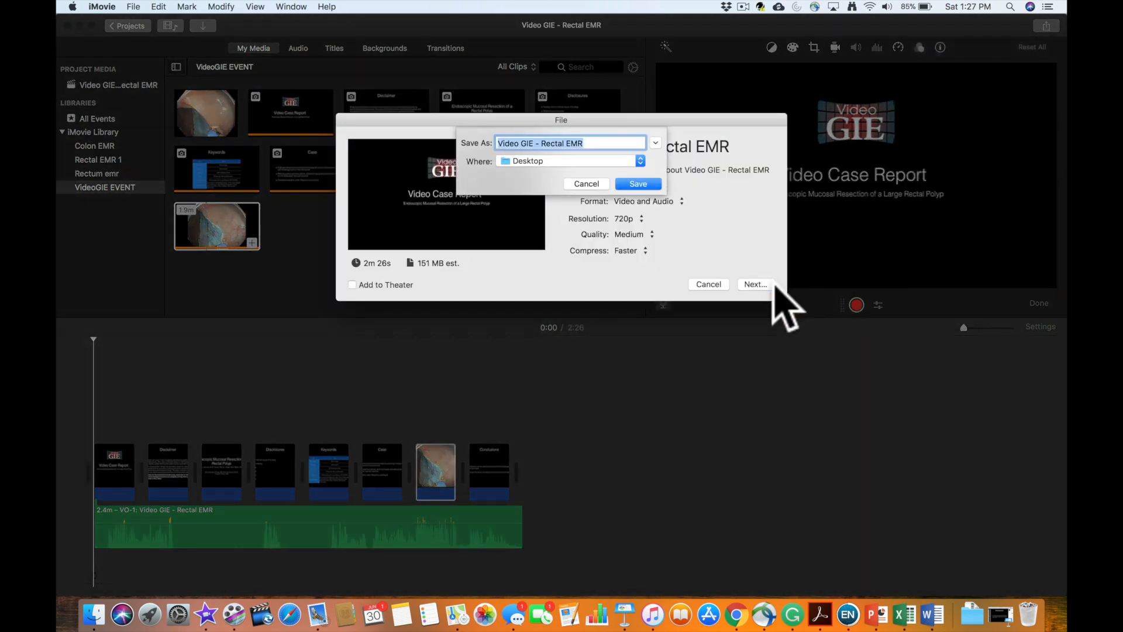
click(592, 144)
text(fin)
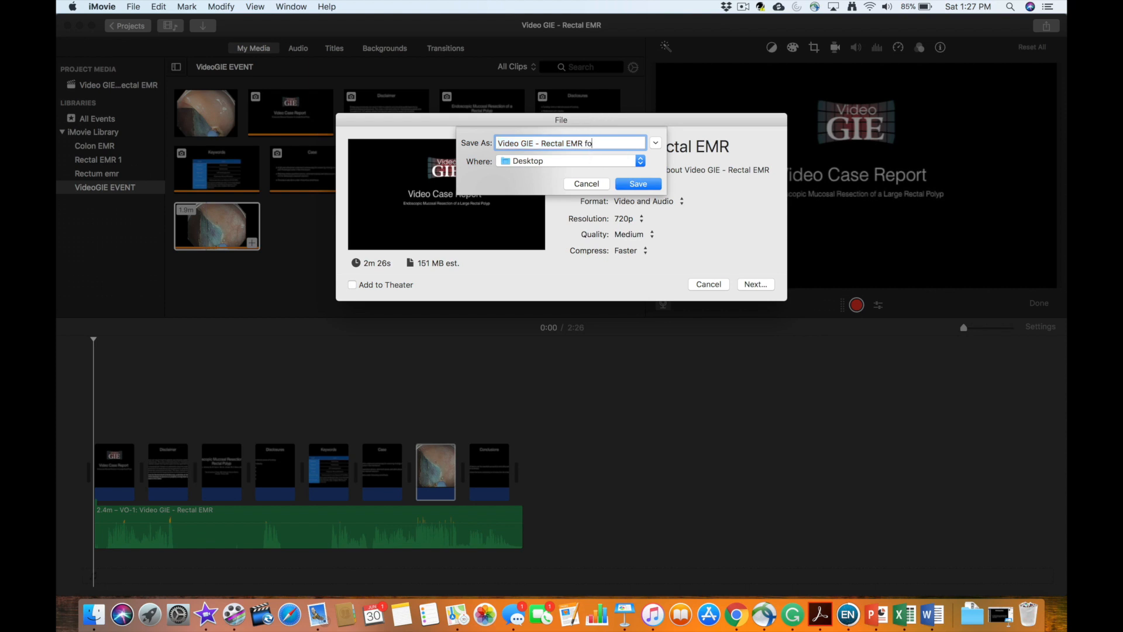
text(al)
click(634, 184)
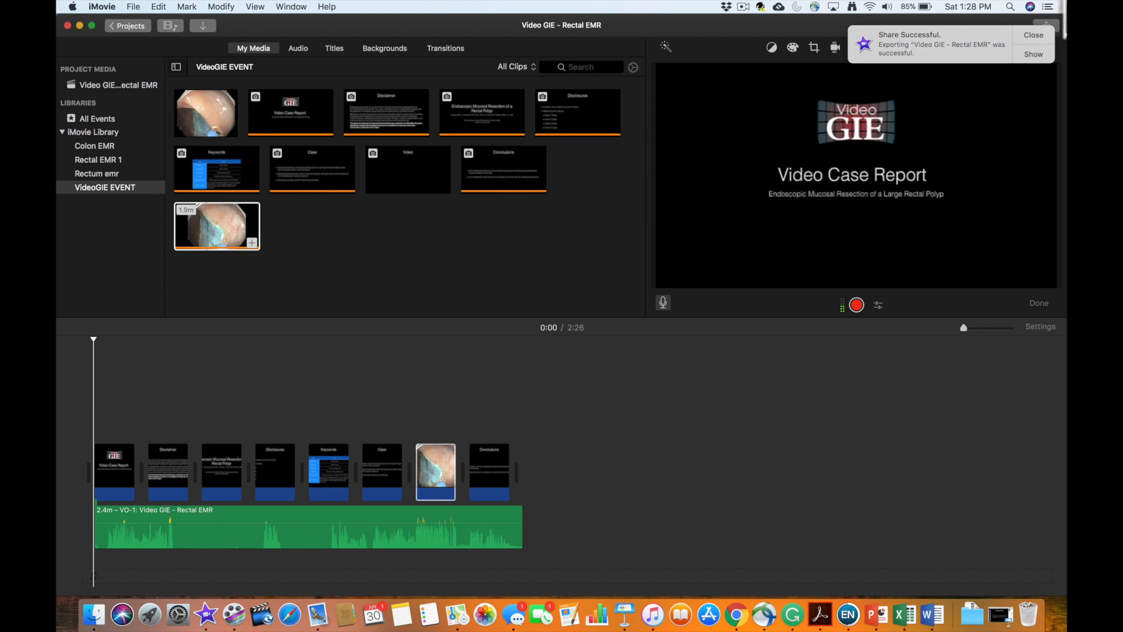
- Locate the exported video in Finder, open it in QuickTime Player and play it full screen
click(1029, 55)
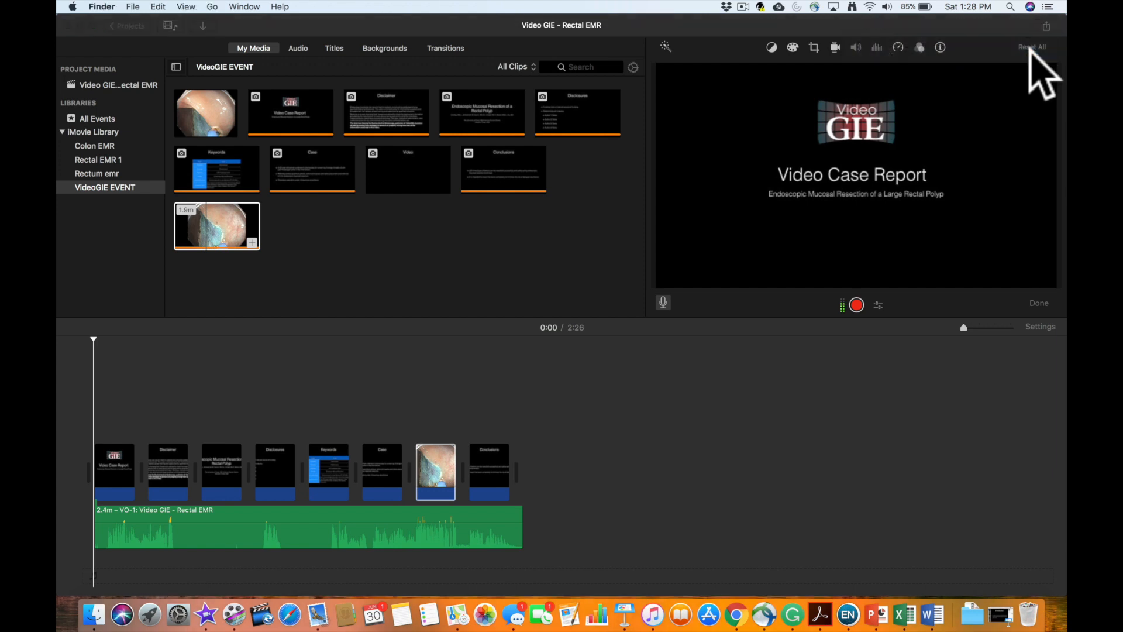
double_click(623, 153)
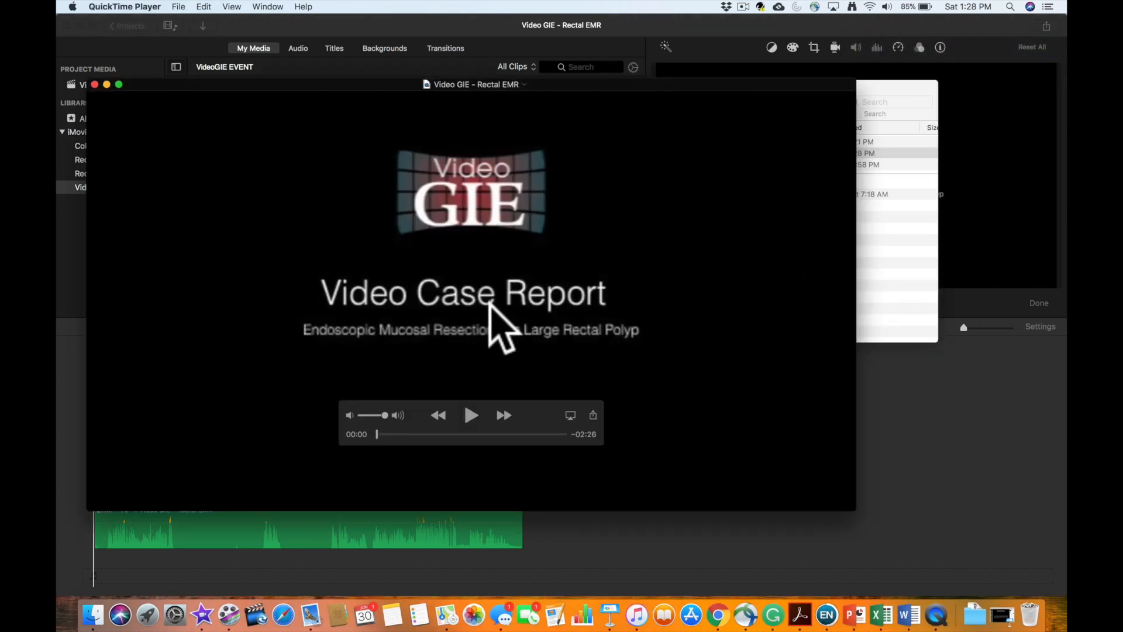
click(119, 84)
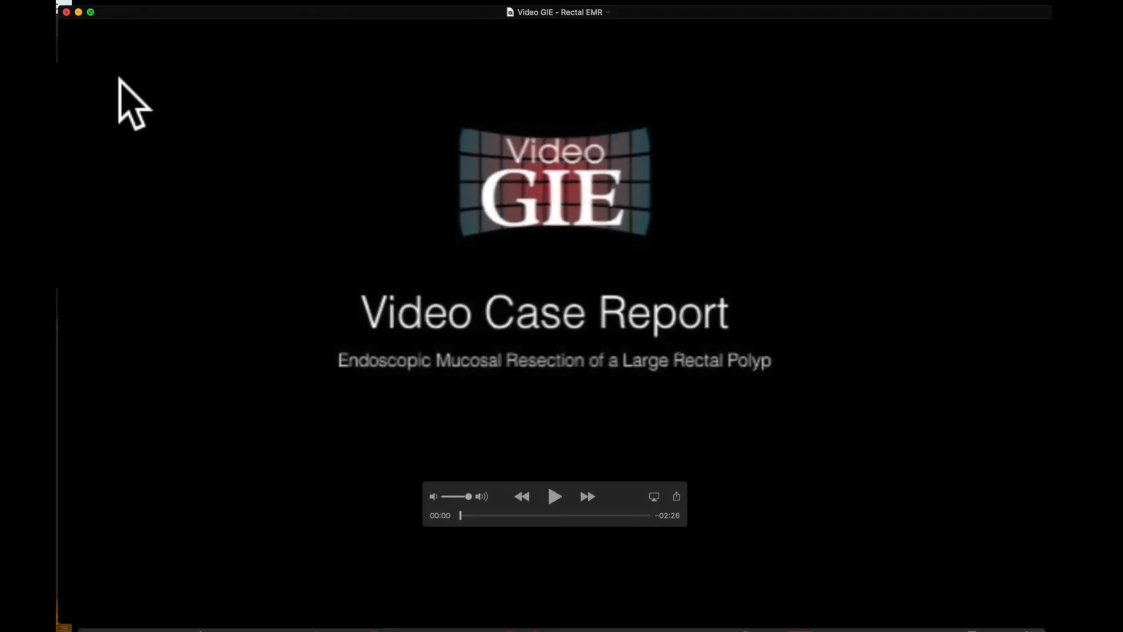
click(559, 503)
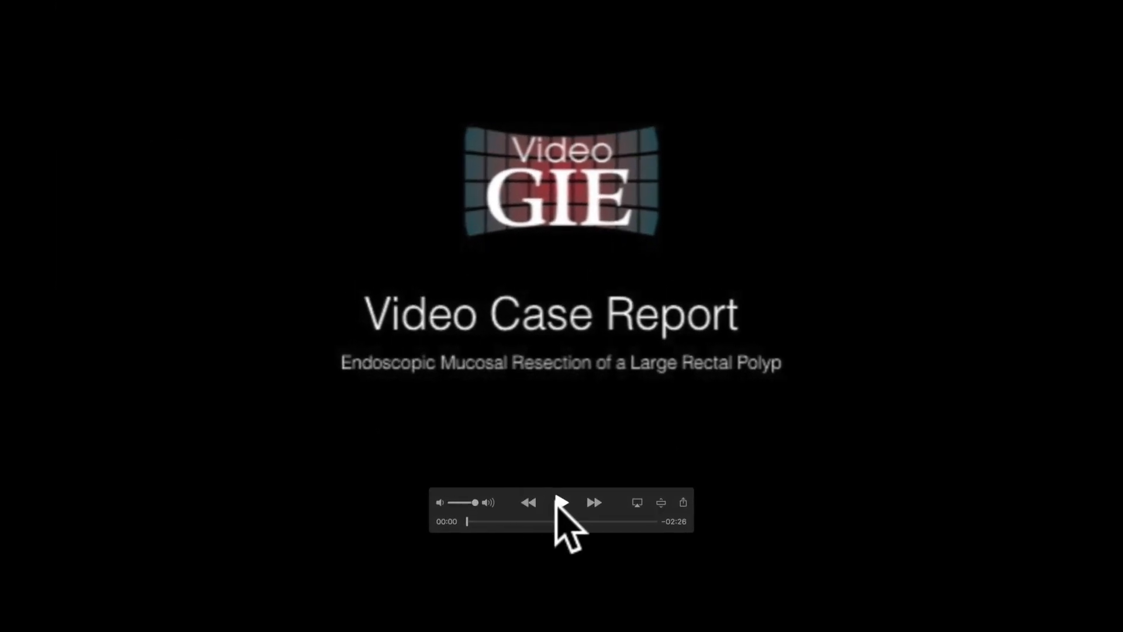